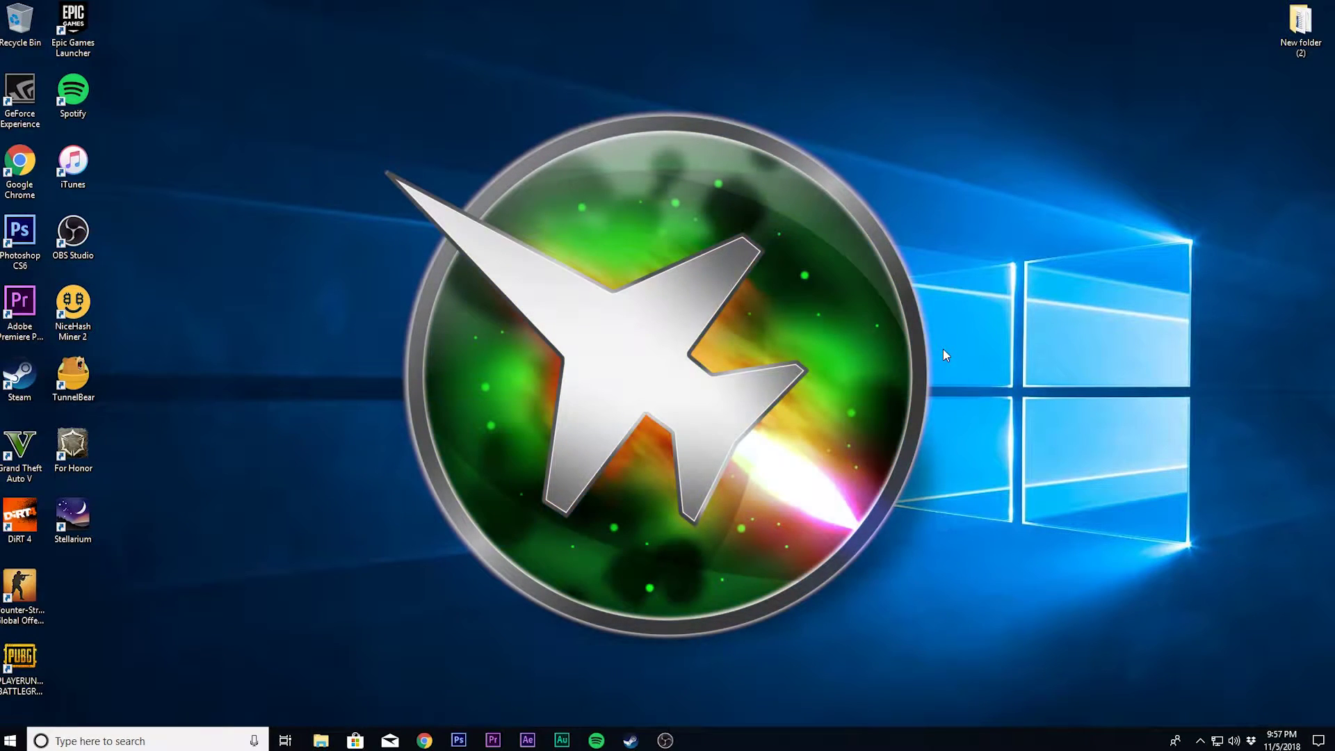
- Launch Google Chrome from the taskbar icon
click(424, 741)
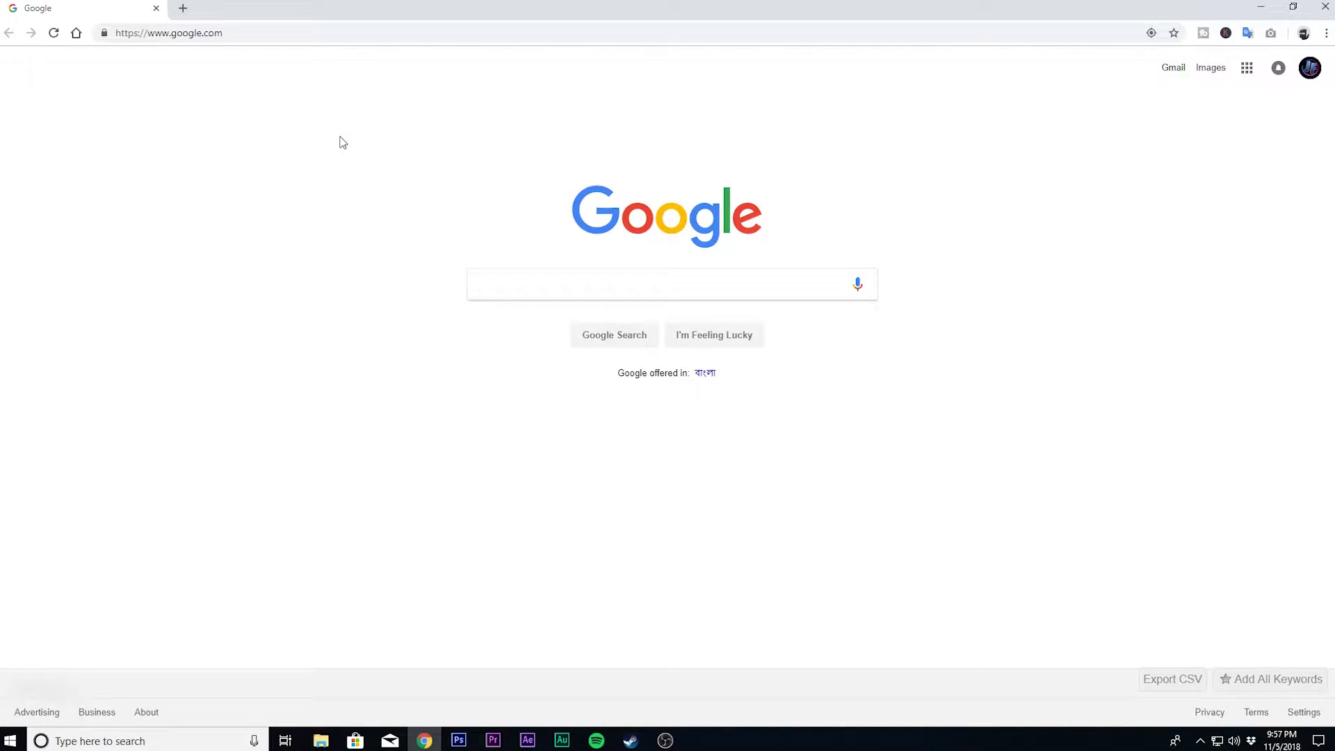
- Search 'afterburner' and download MSIAfterburnerSetup.zip from MSI's official Afterburner page
text(afte)
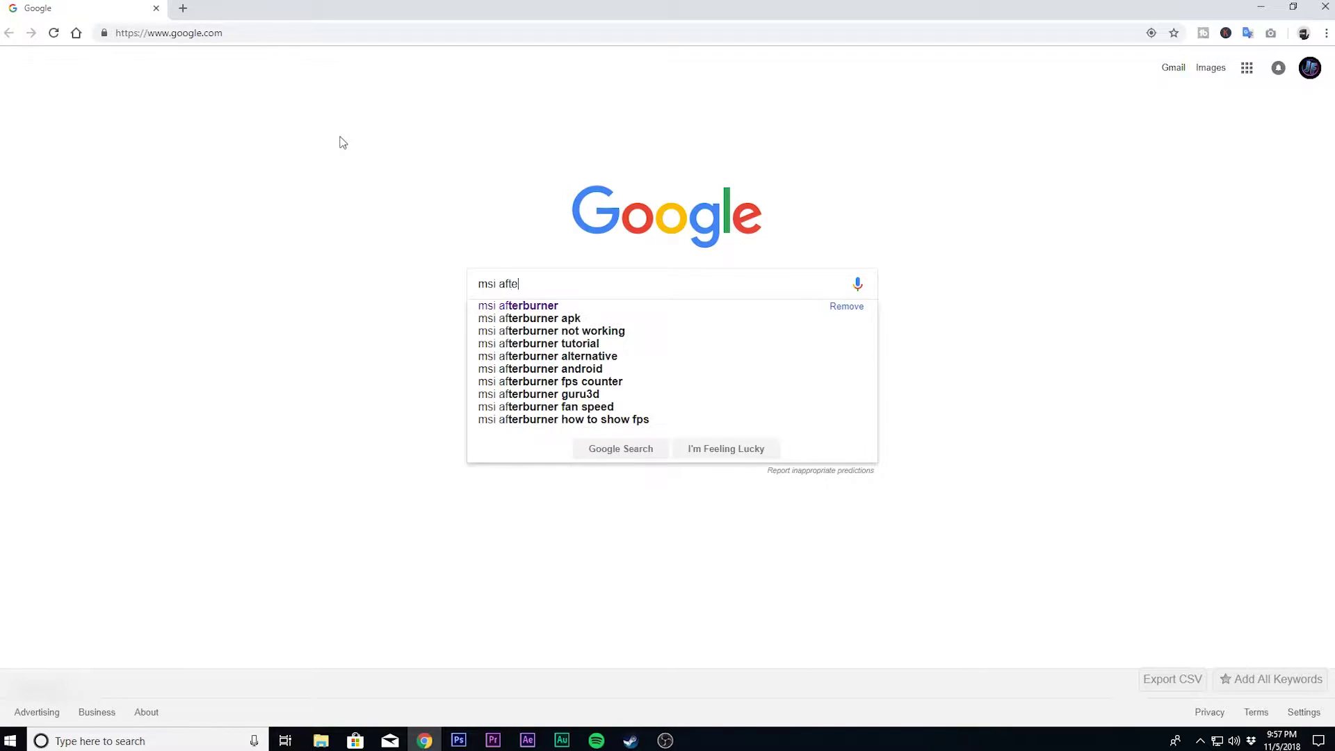
text(rburner)
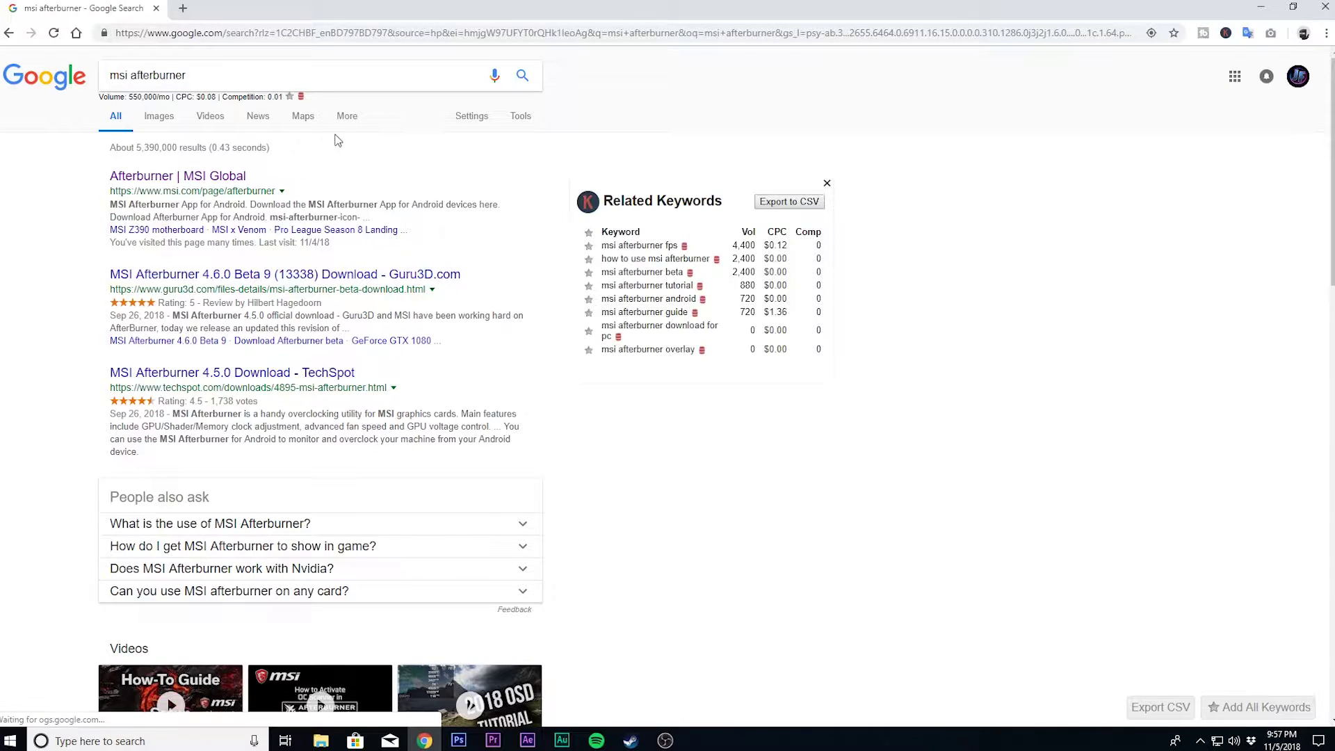
click(212, 179)
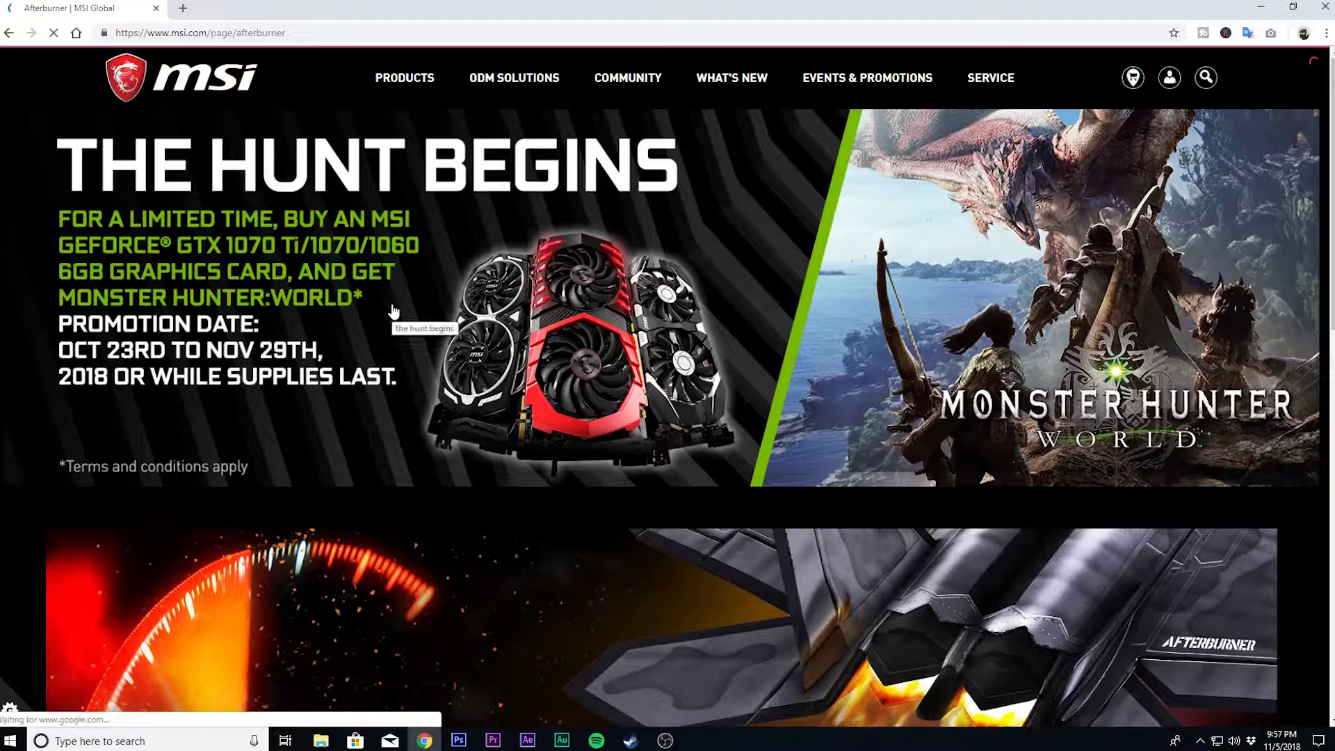
scroll(392, 307, down, 10)
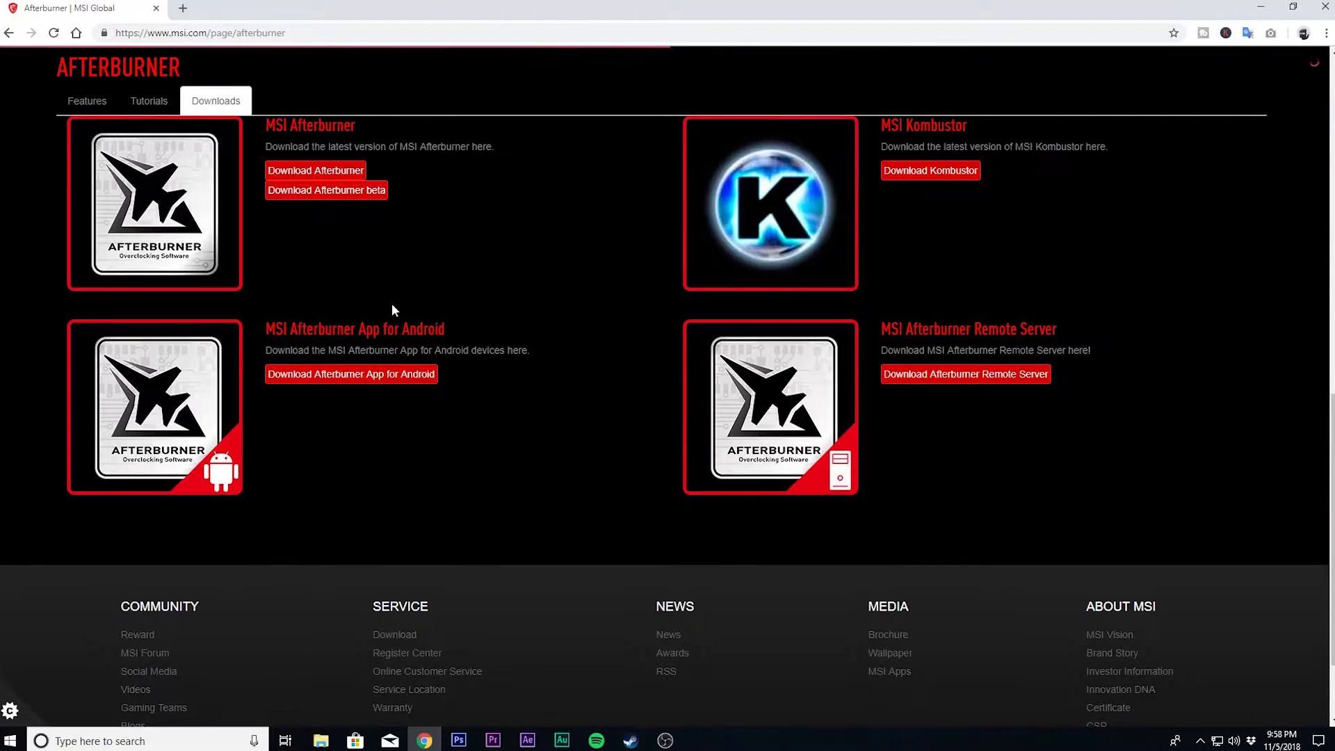
click(336, 172)
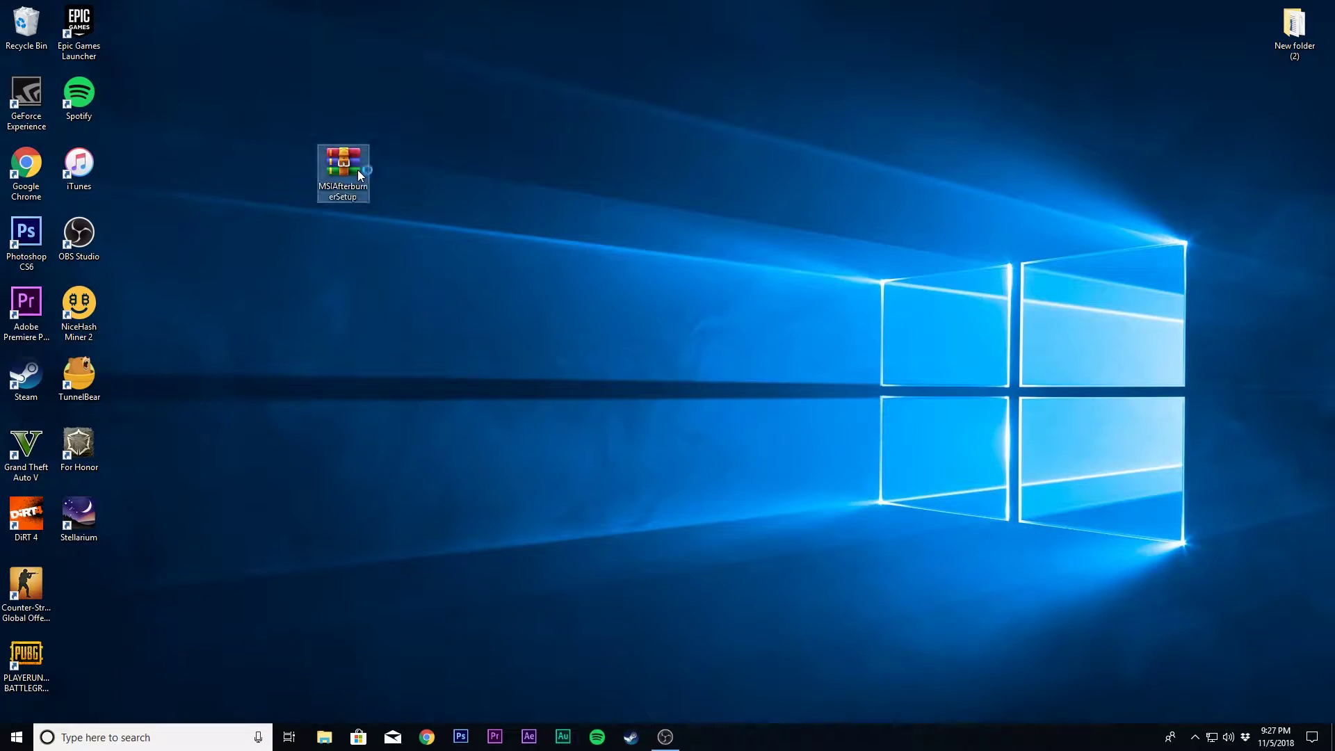
- Run MSIAfterburnerSetup450.exe from the archive's 4.5.0 folder, then close WinRAR
double_click(358, 171)
double_click(345, 194)
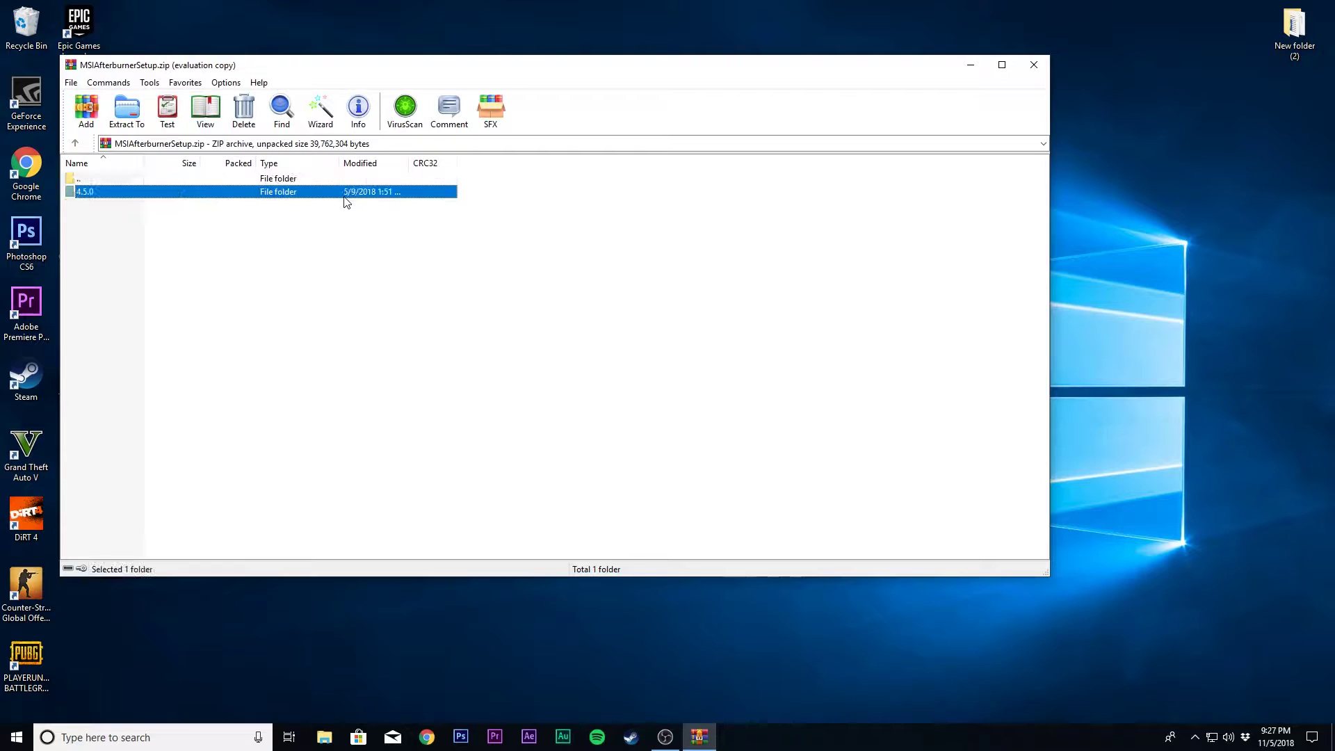
double_click(346, 195)
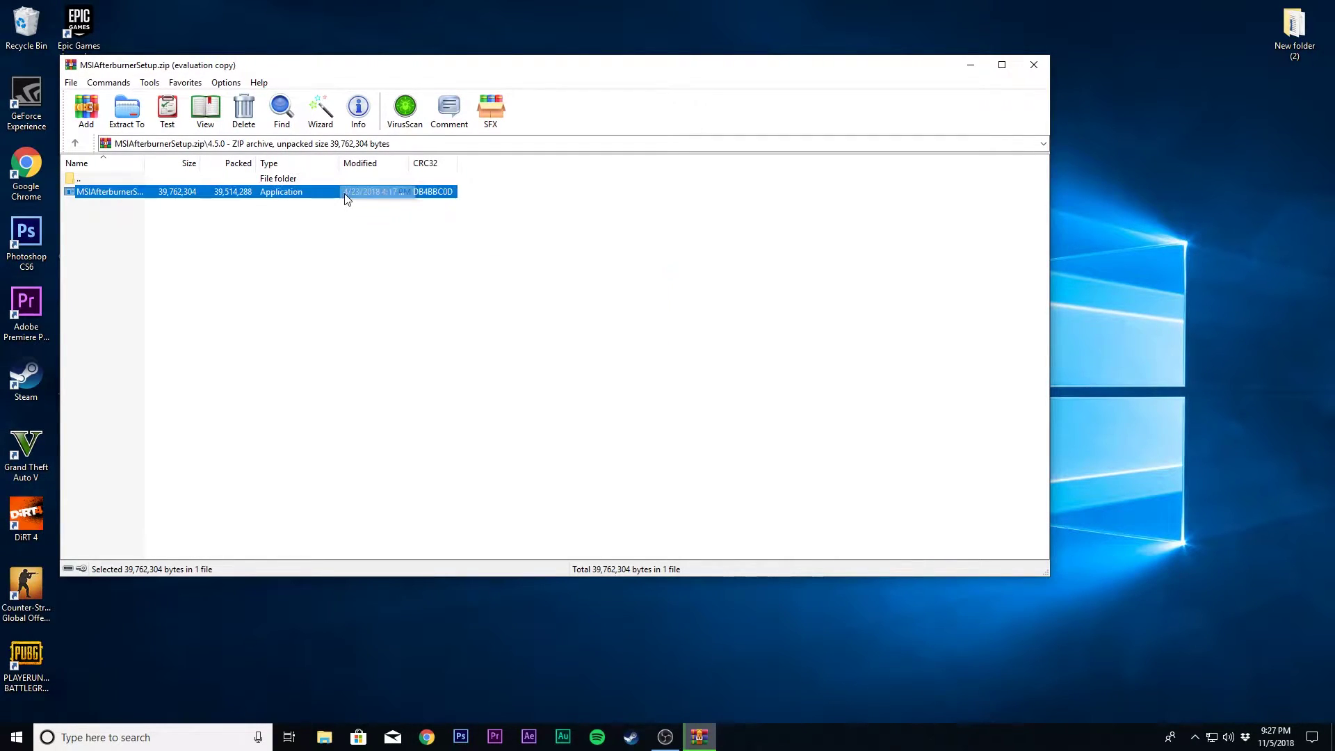
click(1036, 72)
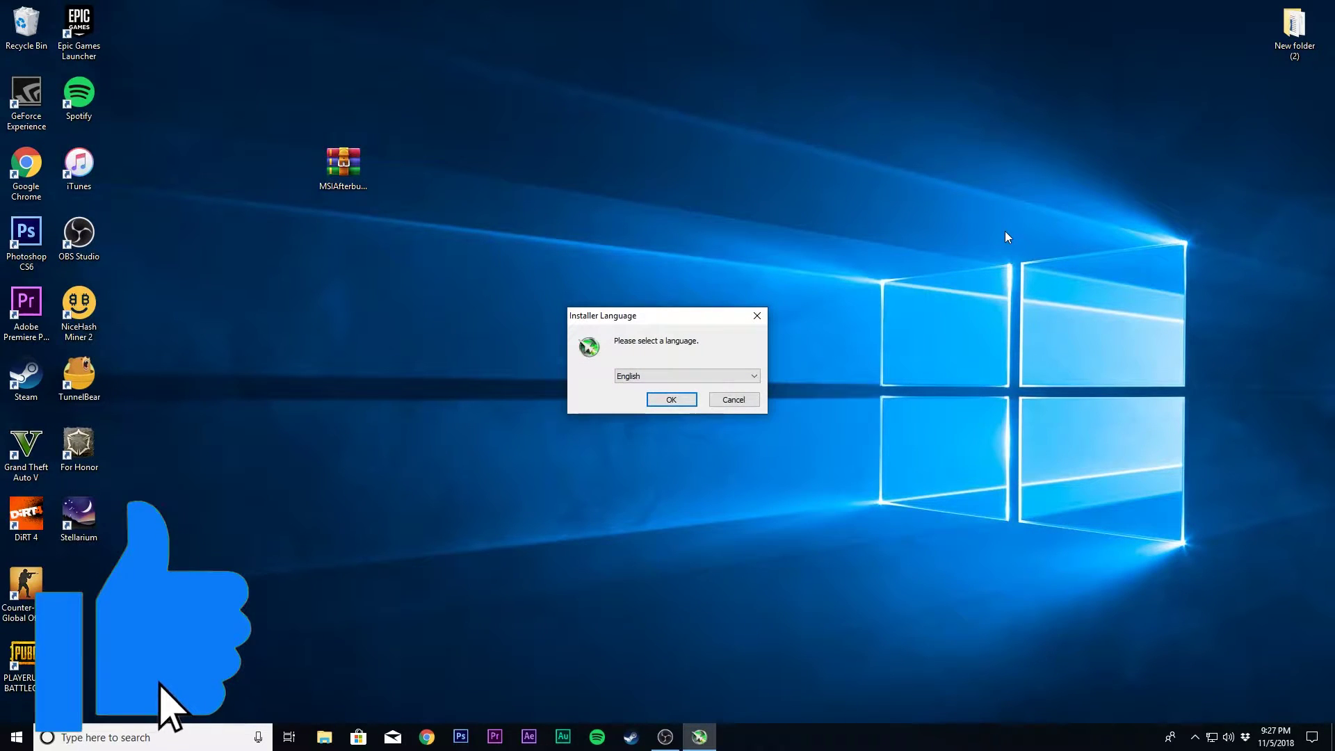
- Install MSI Afterburner in English with both components, default Program Files (x86) folder and shortcuts
click(671, 400)
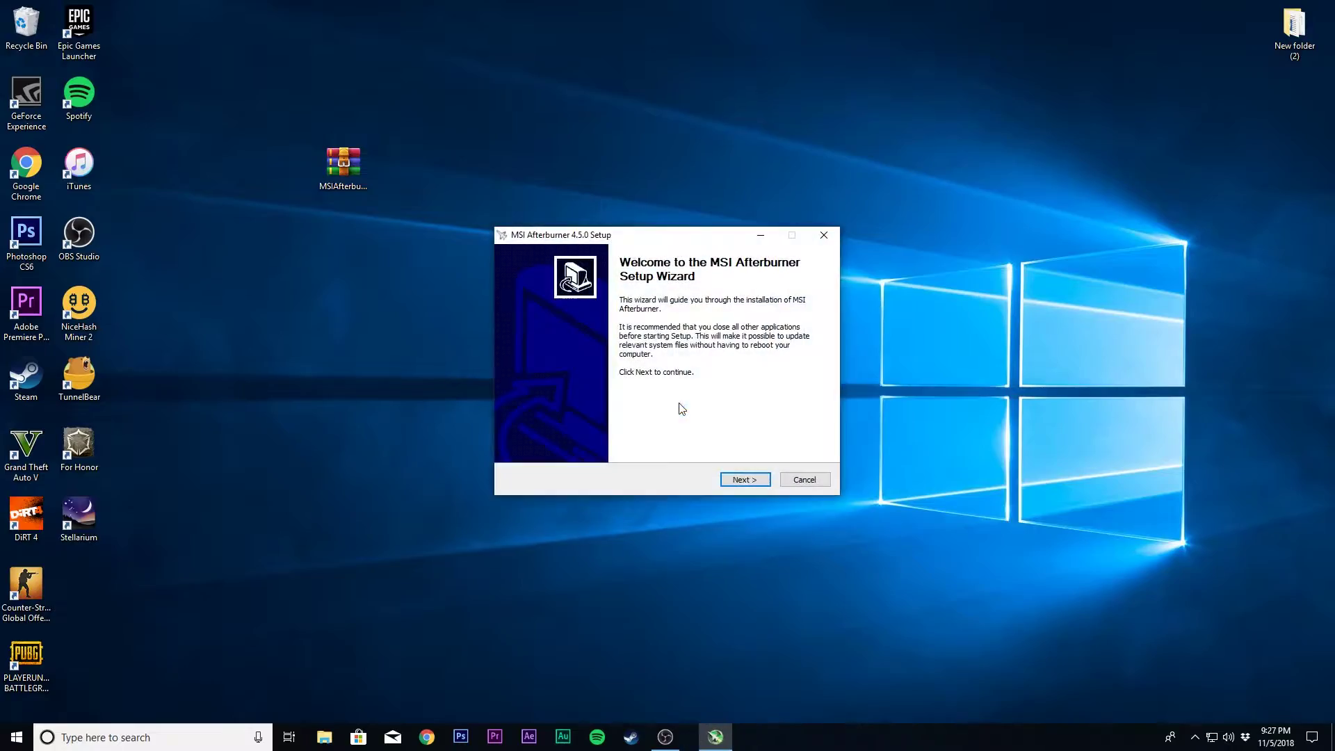
click(741, 483)
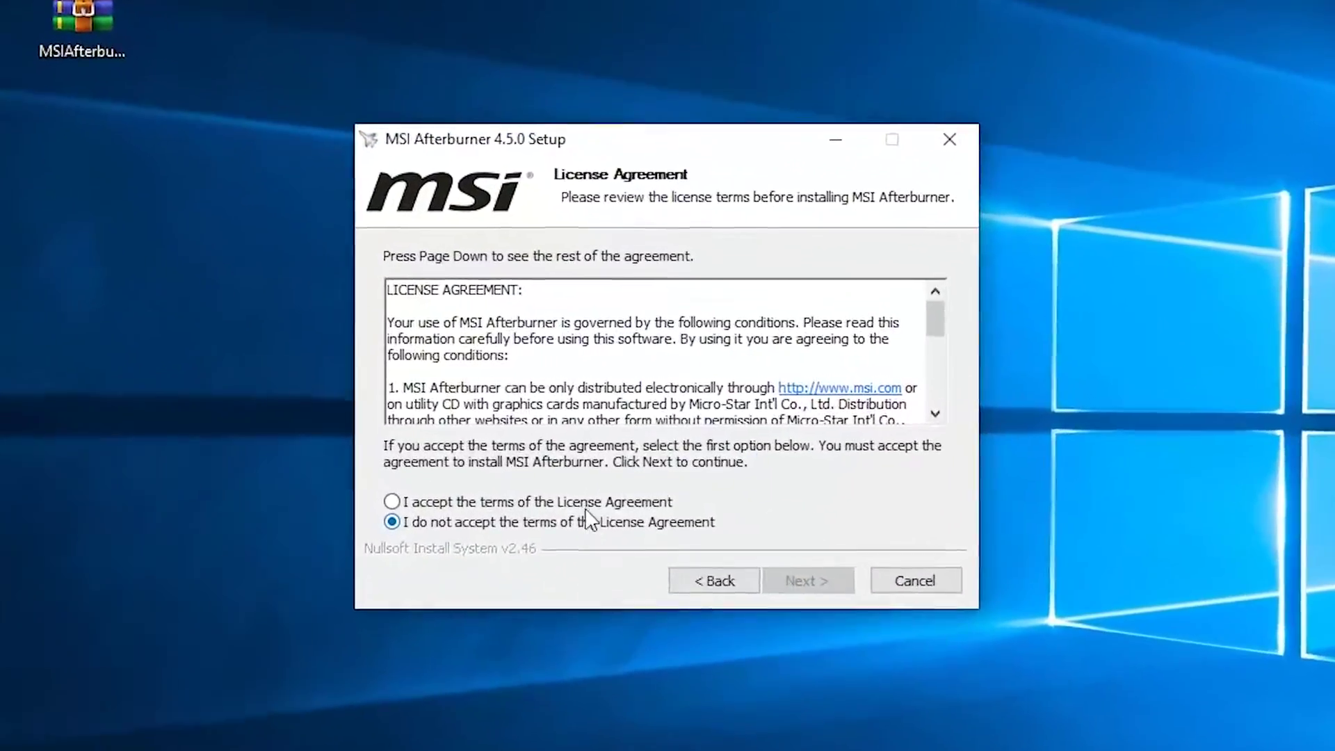
click(605, 464)
click(843, 645)
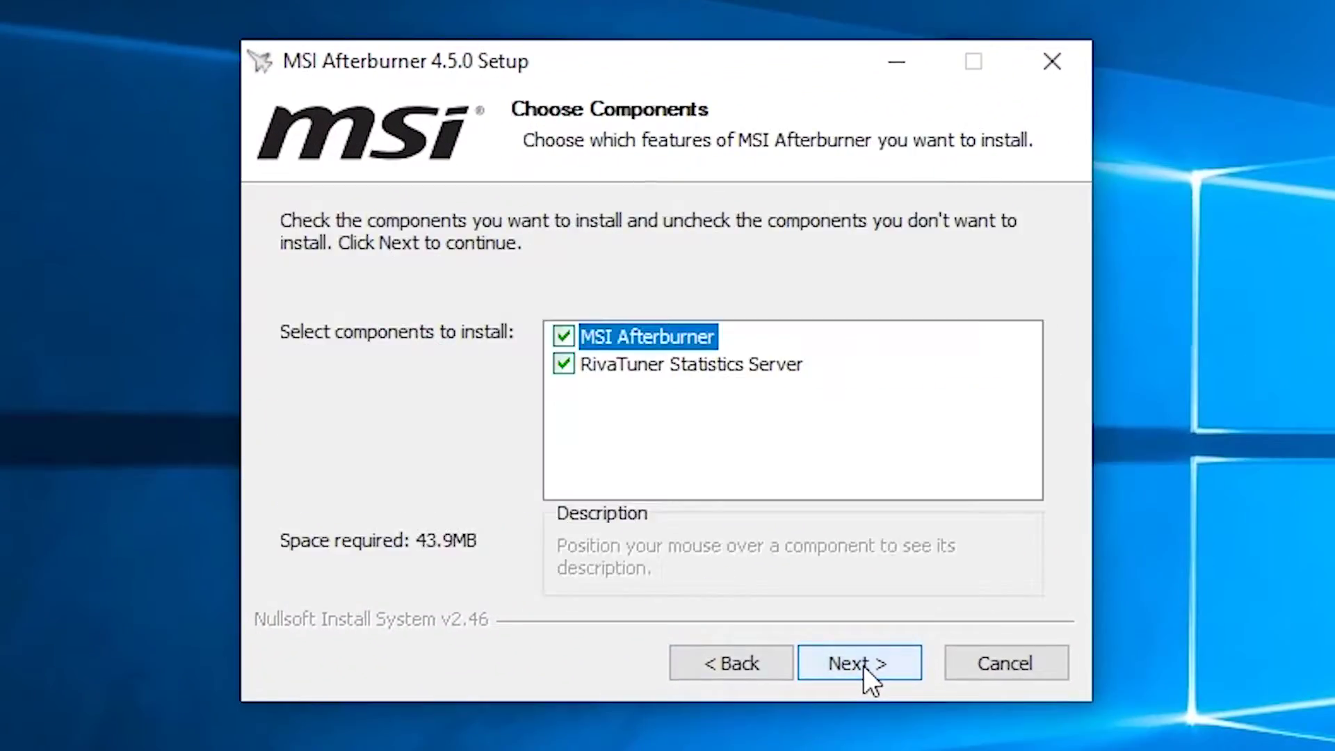
click(560, 364)
click(565, 364)
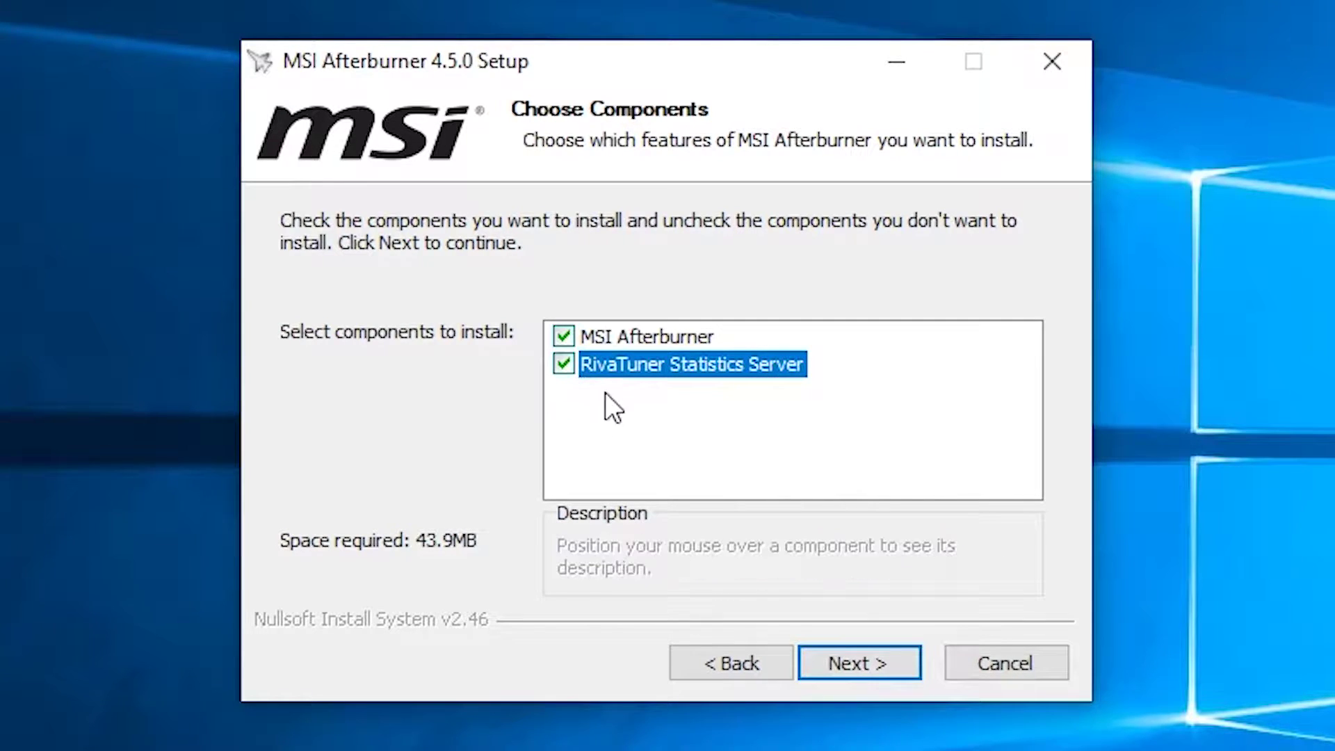
click(874, 668)
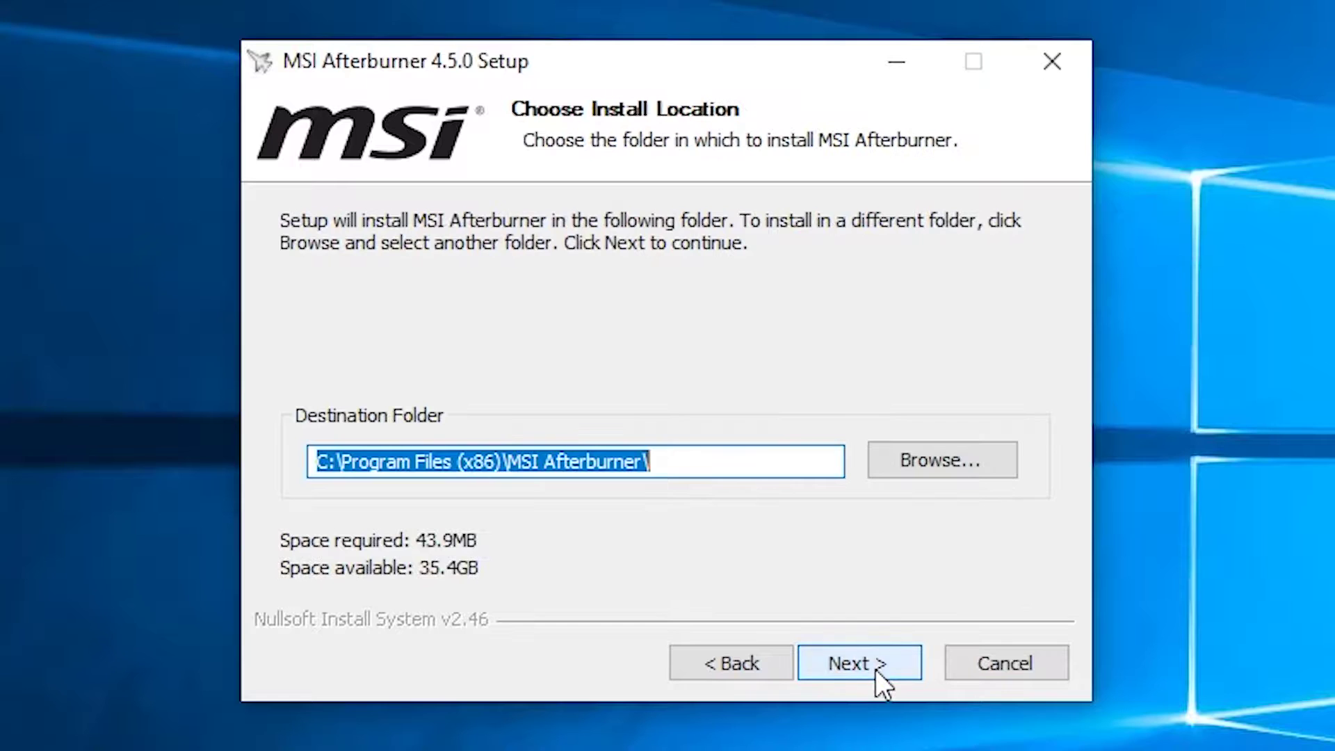
click(875, 669)
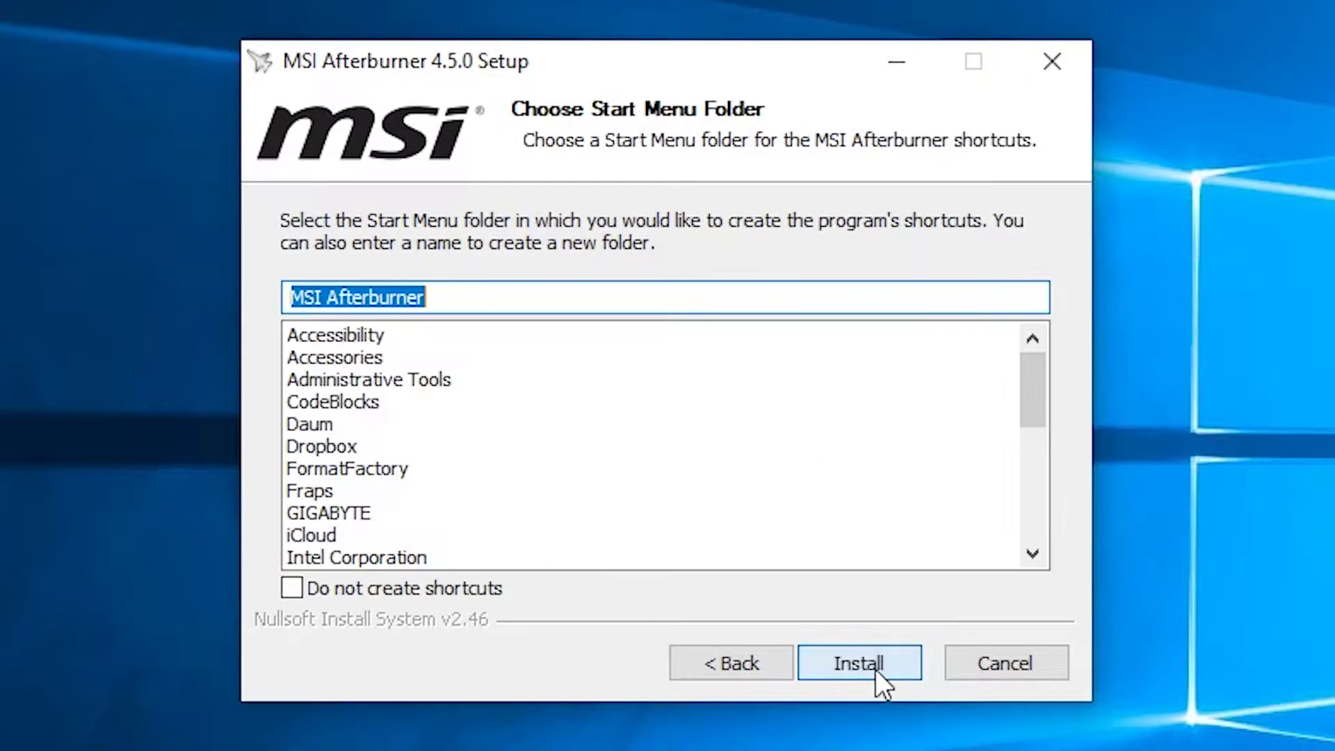
click(871, 666)
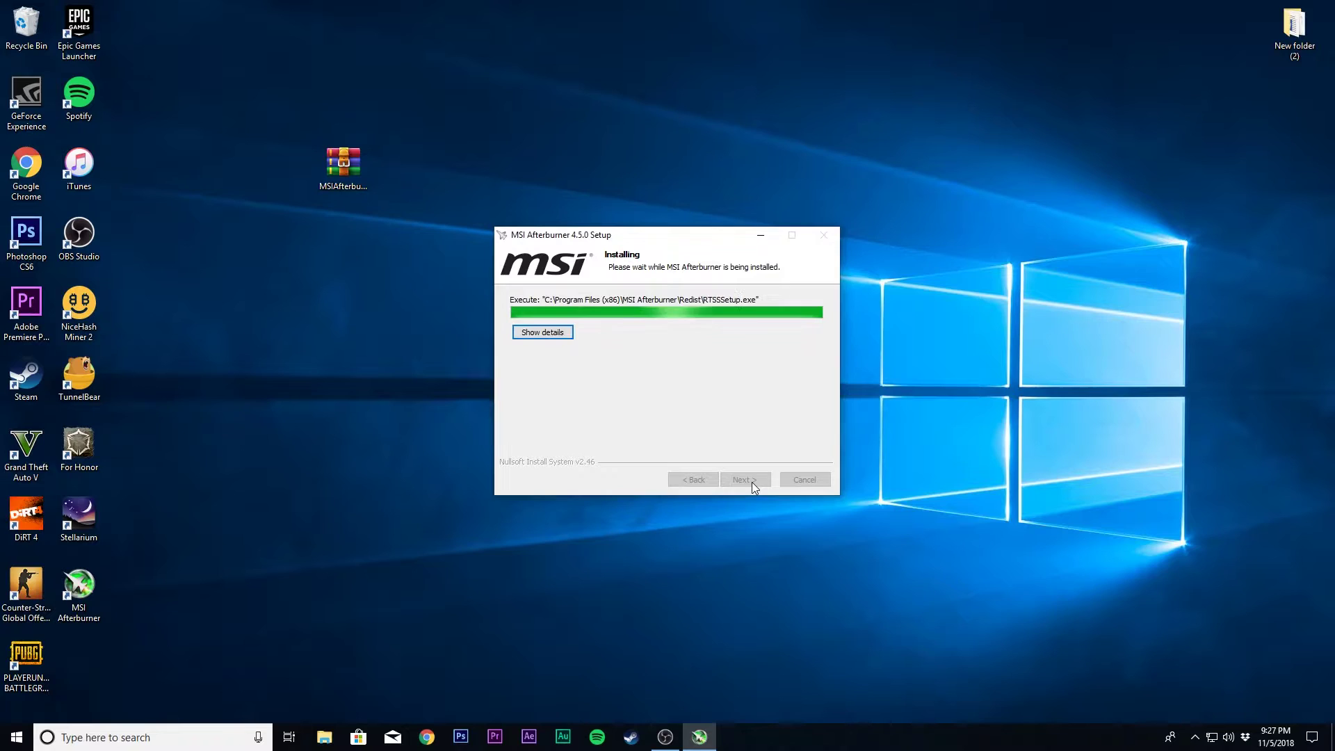
- Reinstall RivaTuner Statistics Server 7.1.0 with defaults, skip the readme, and finish setup
click(671, 399)
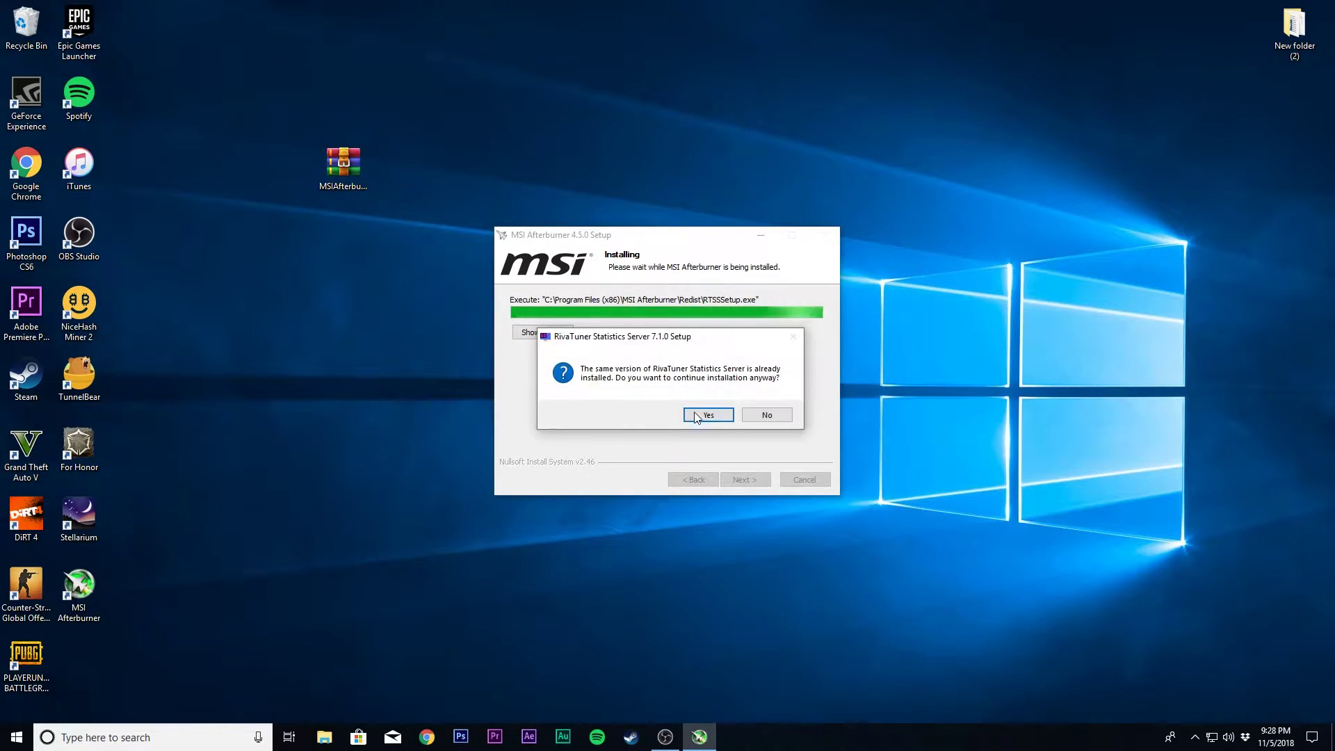
click(706, 415)
click(743, 481)
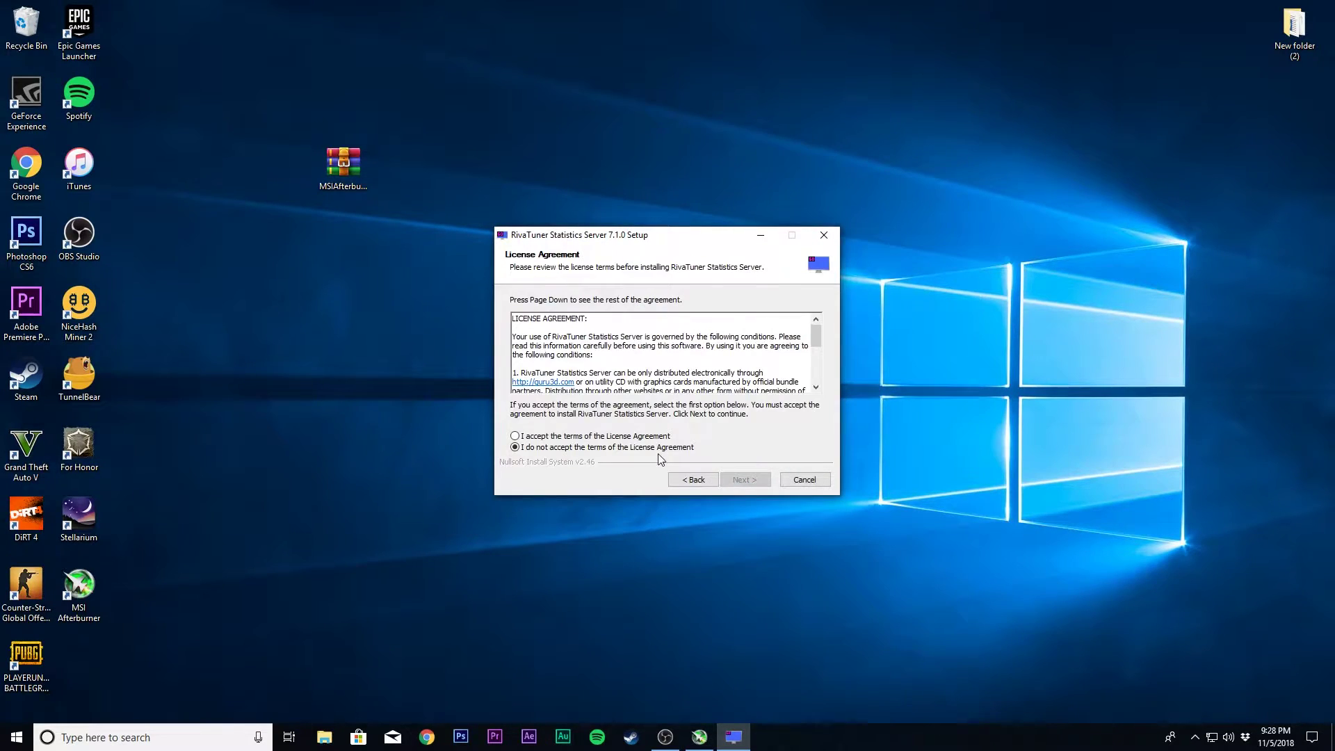
click(726, 479)
click(737, 480)
click(748, 479)
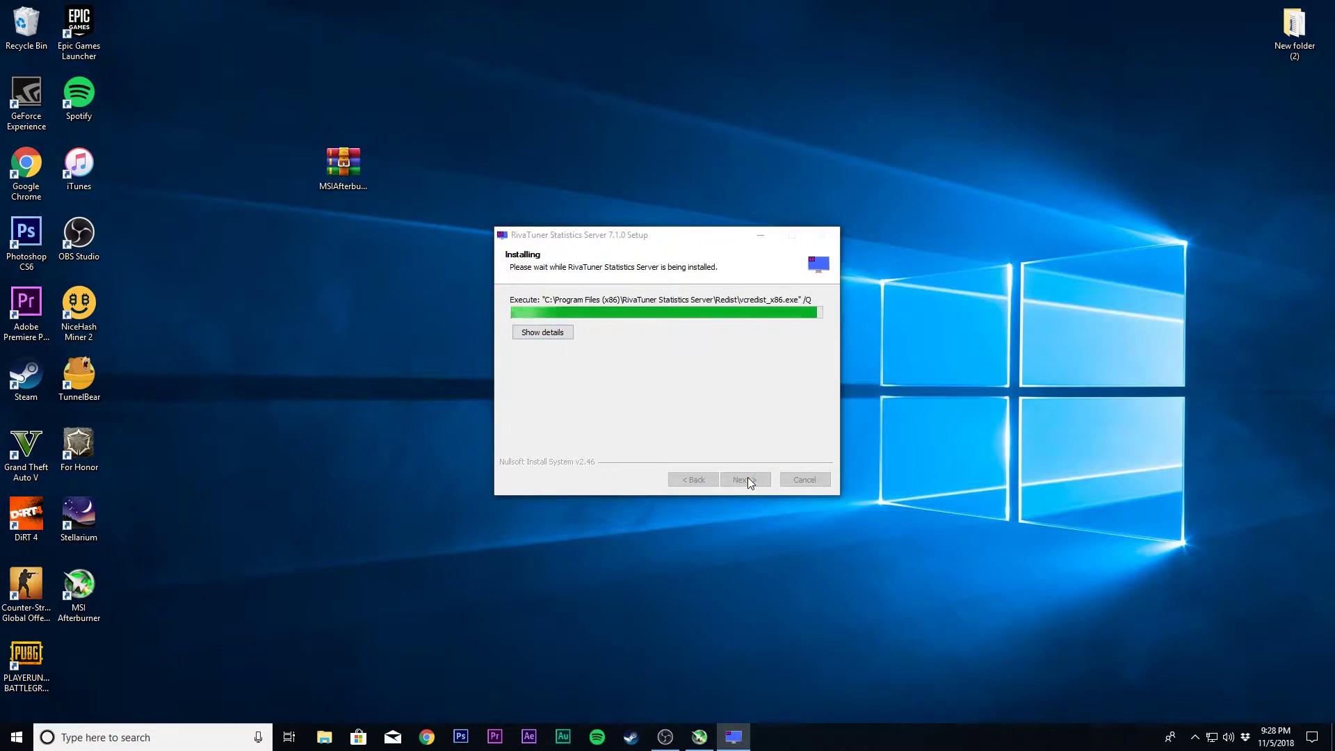
click(655, 352)
click(738, 485)
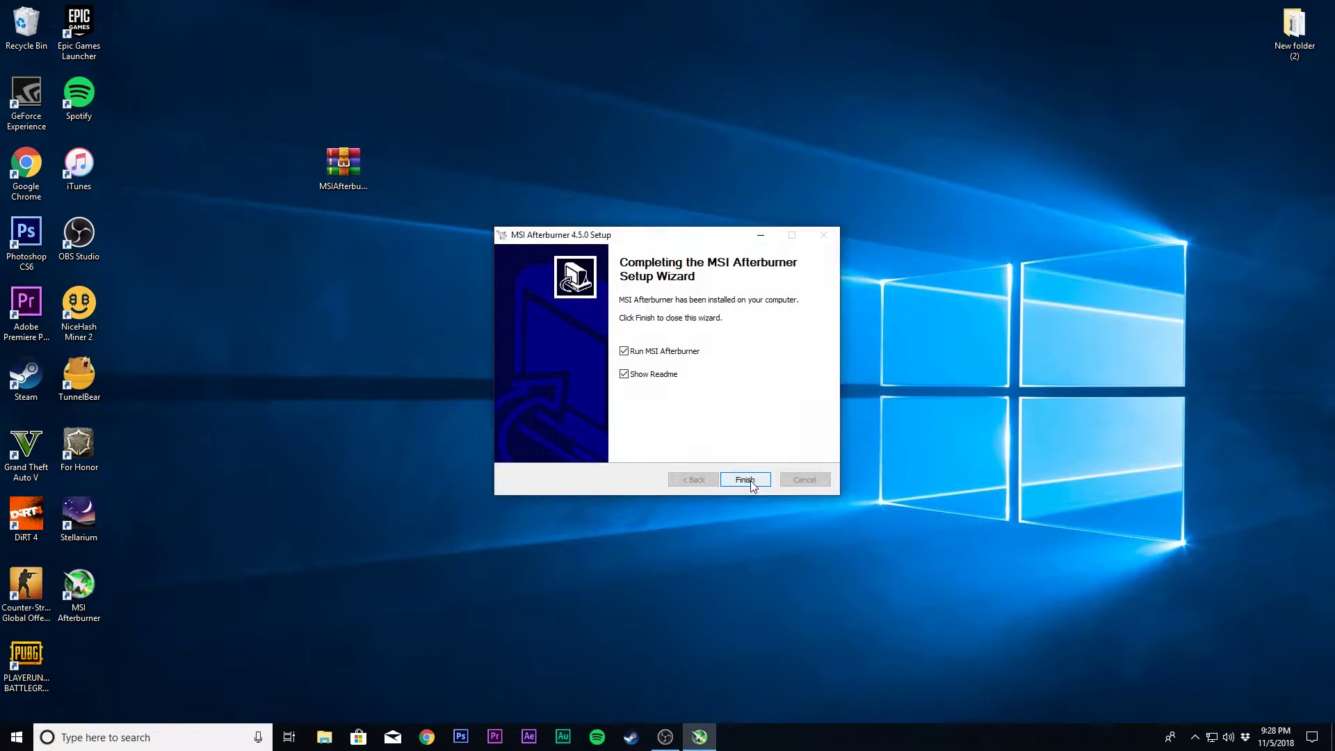
click(745, 480)
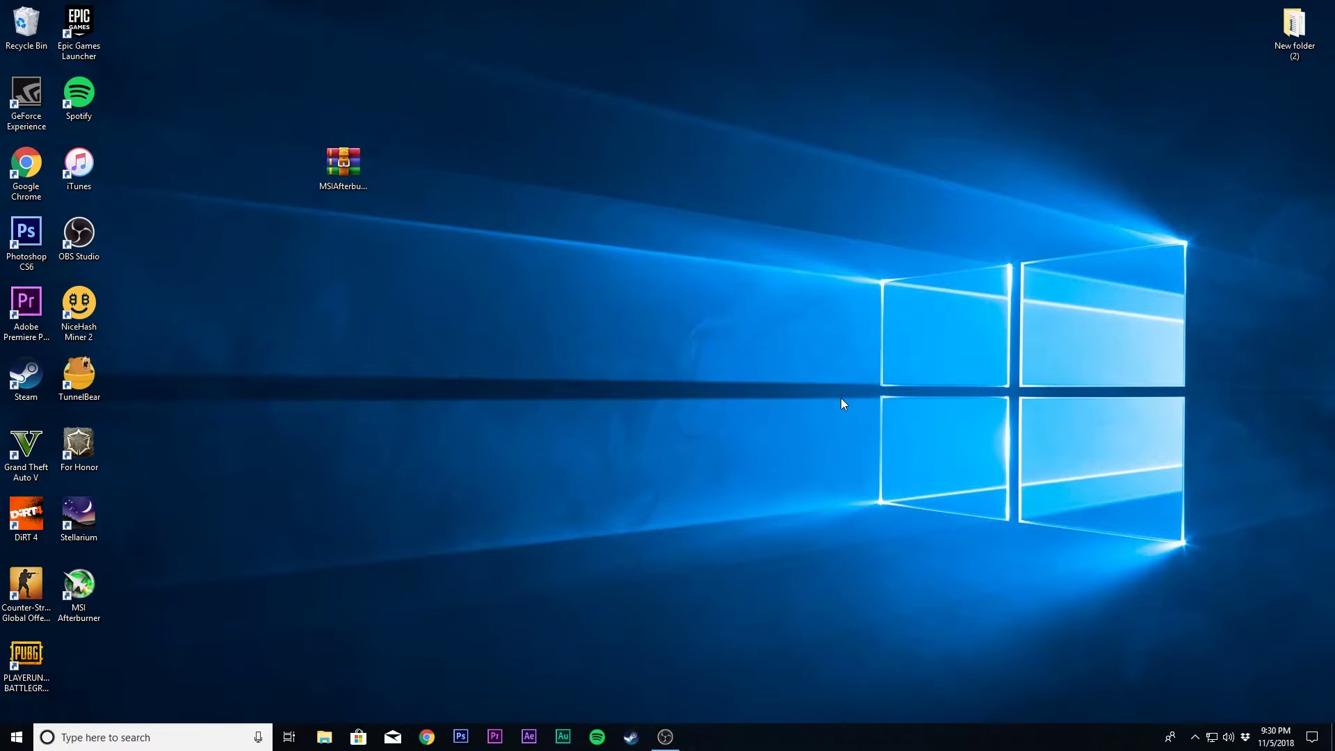
- Launch MSI Afterburner, move its window right, and go to the Monitoring settings
double_click(98, 586)
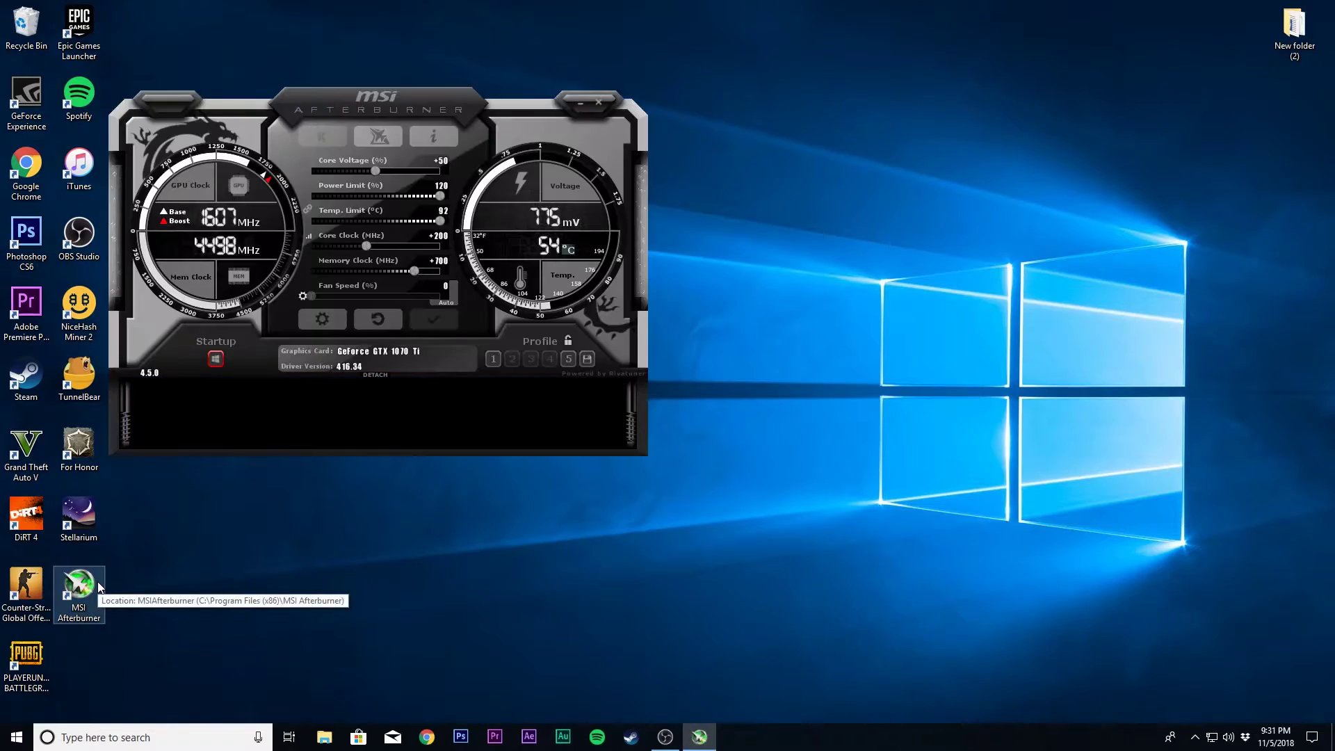
drag(400, 113, 648, 118)
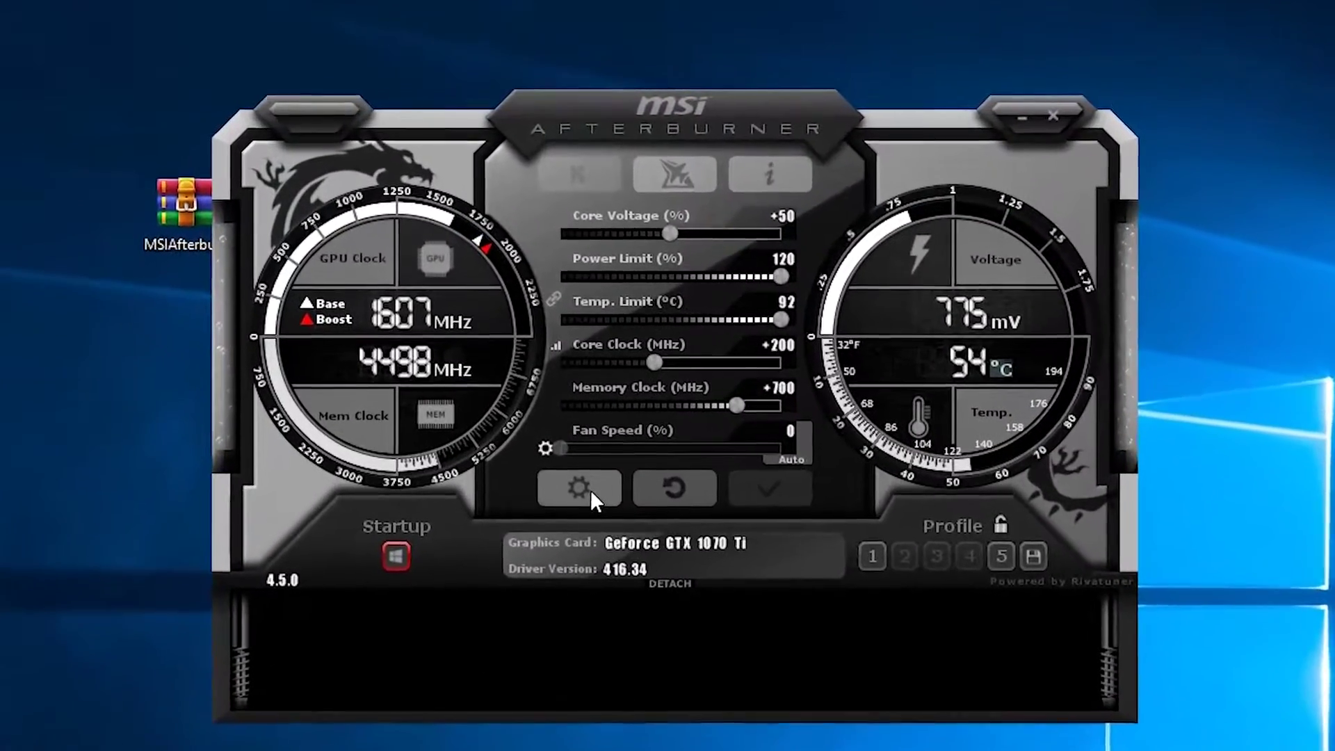
click(606, 497)
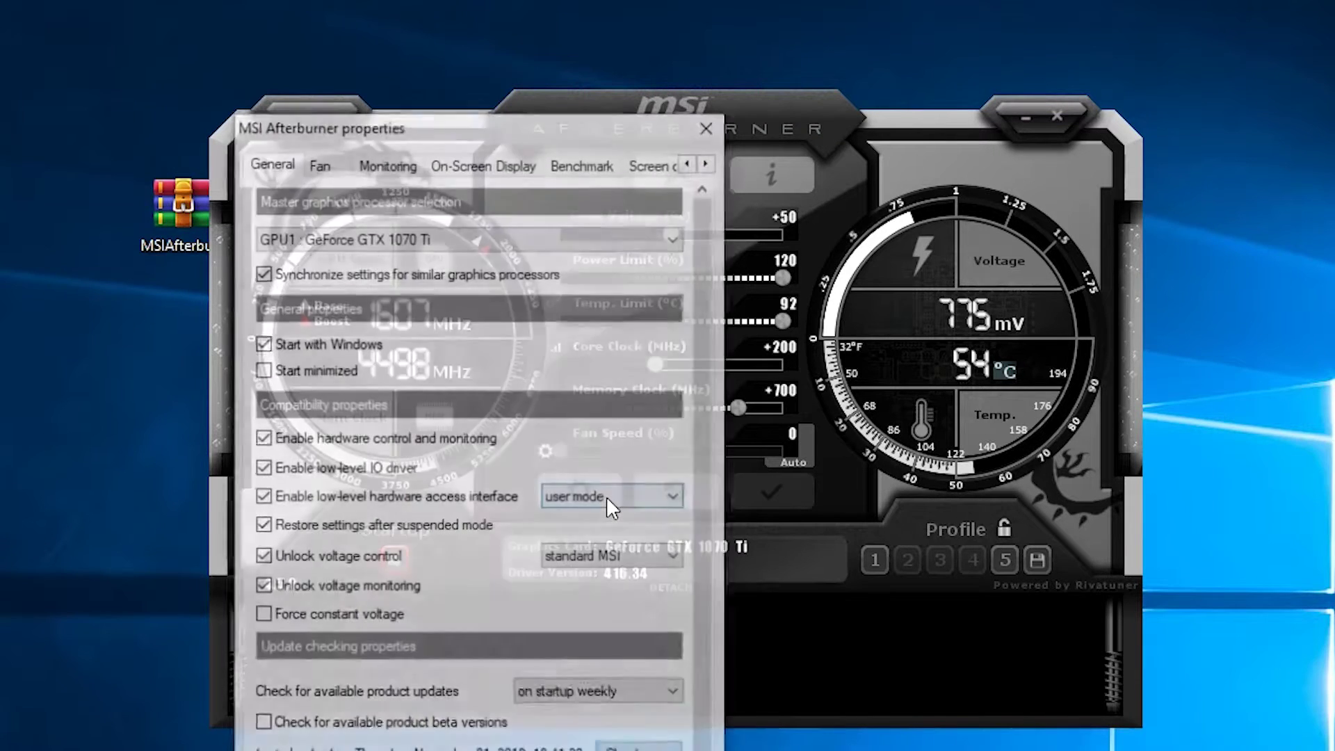
click(388, 161)
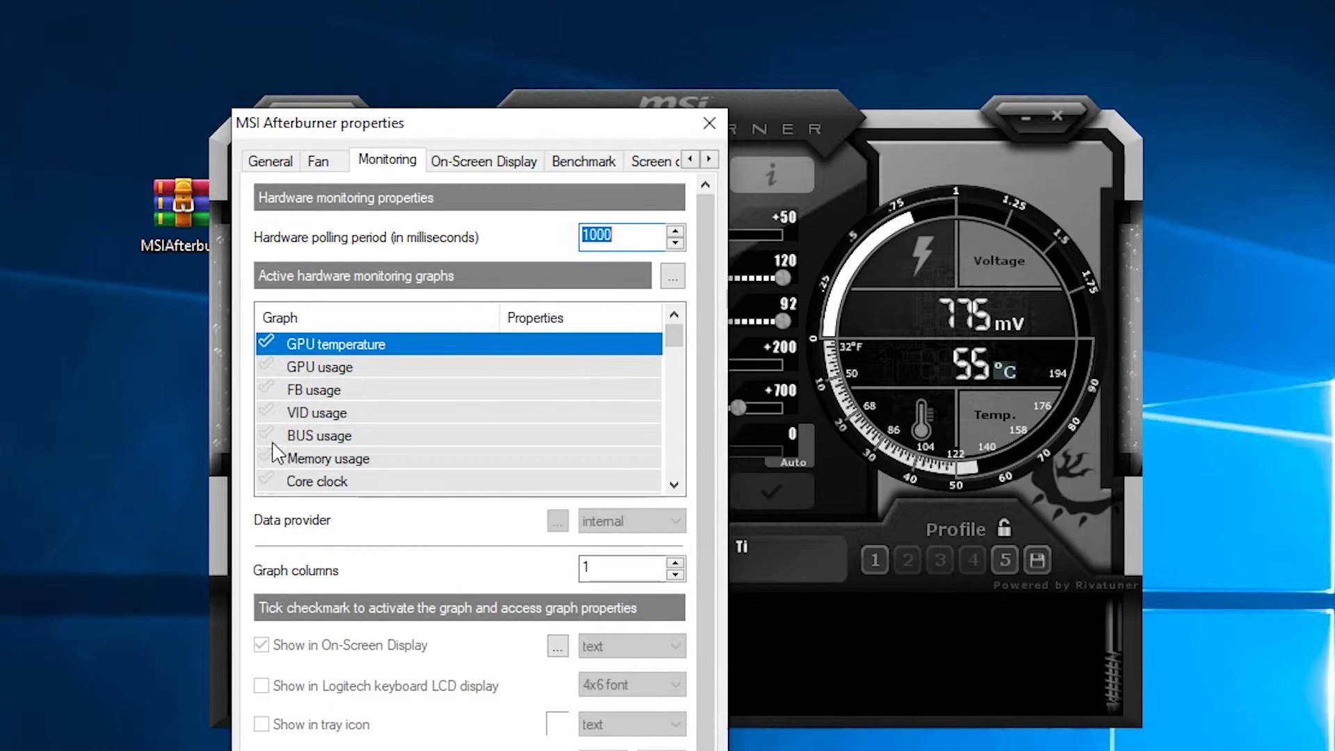
- Show GPU temperature in the on-screen display and enable the Memory clock graph
click(266, 342)
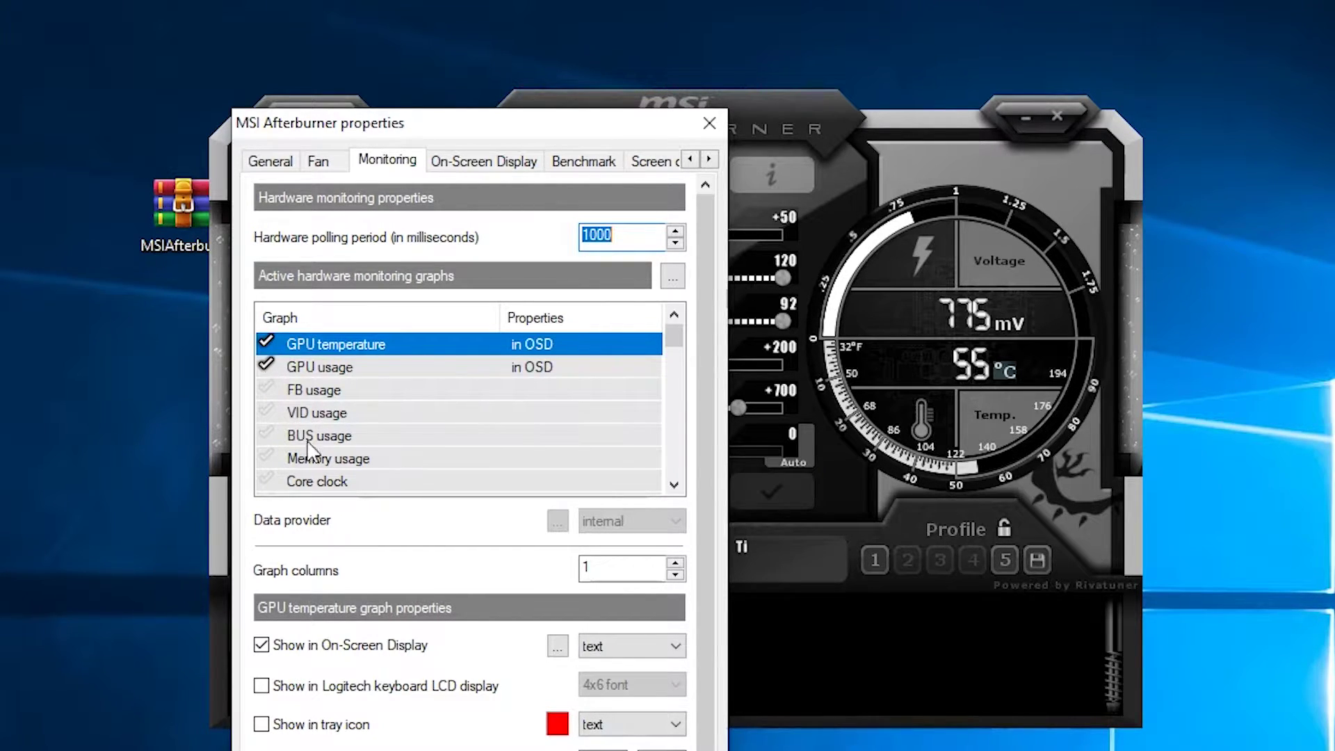
click(262, 652)
click(261, 652)
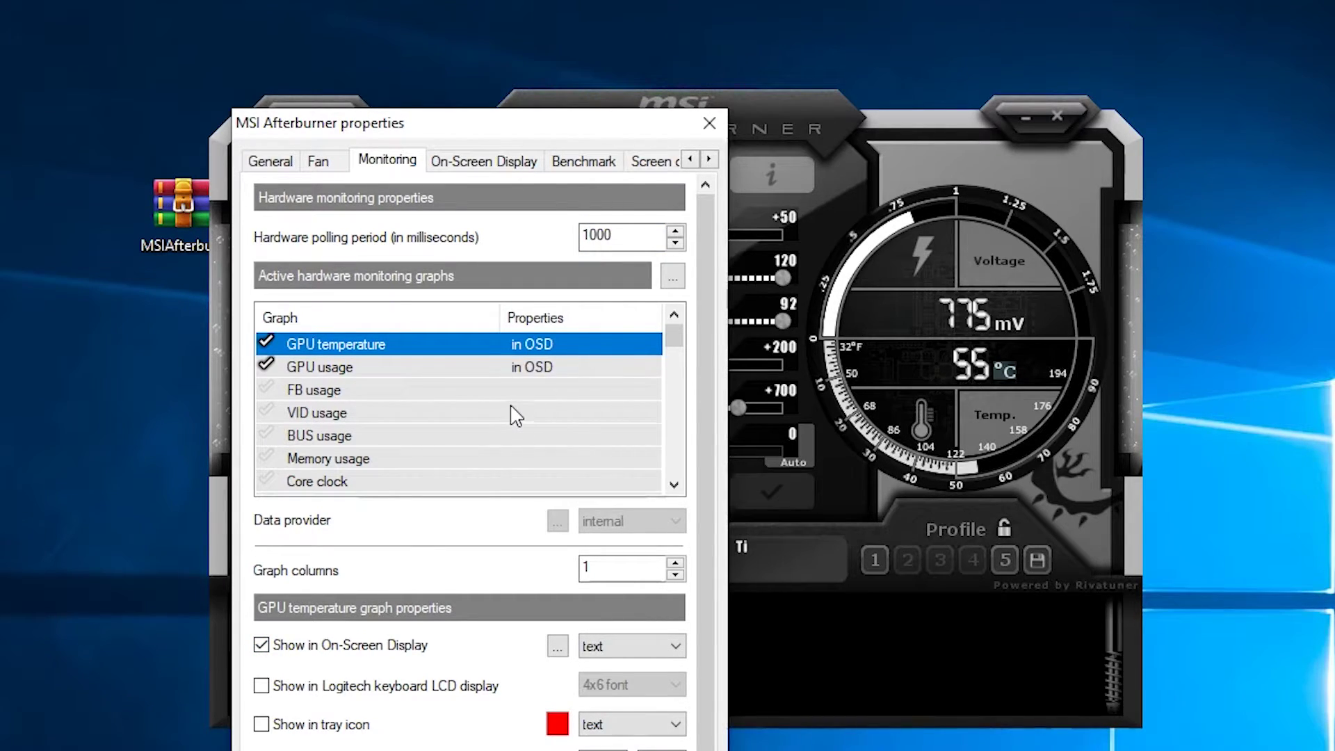
scroll(515, 416, down, 2)
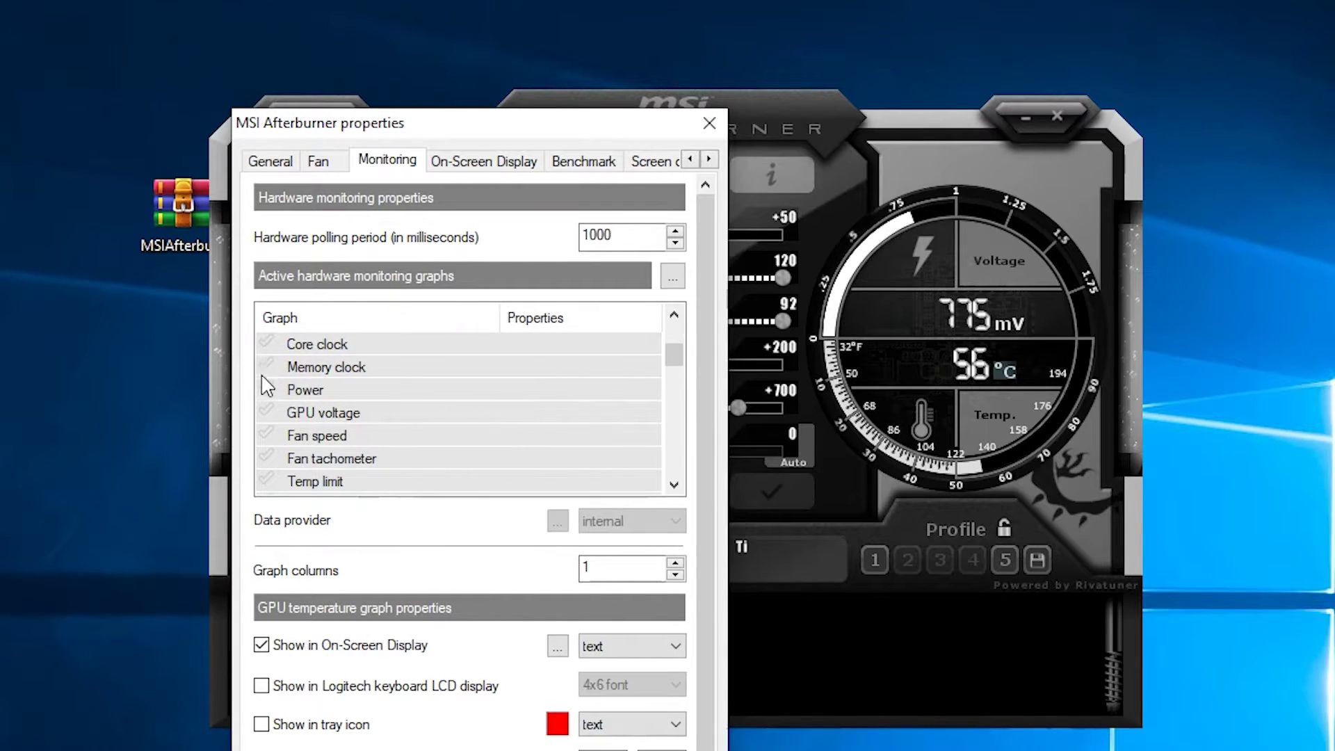
click(267, 366)
scroll(267, 374, up, 1)
scroll(267, 373, down, 1)
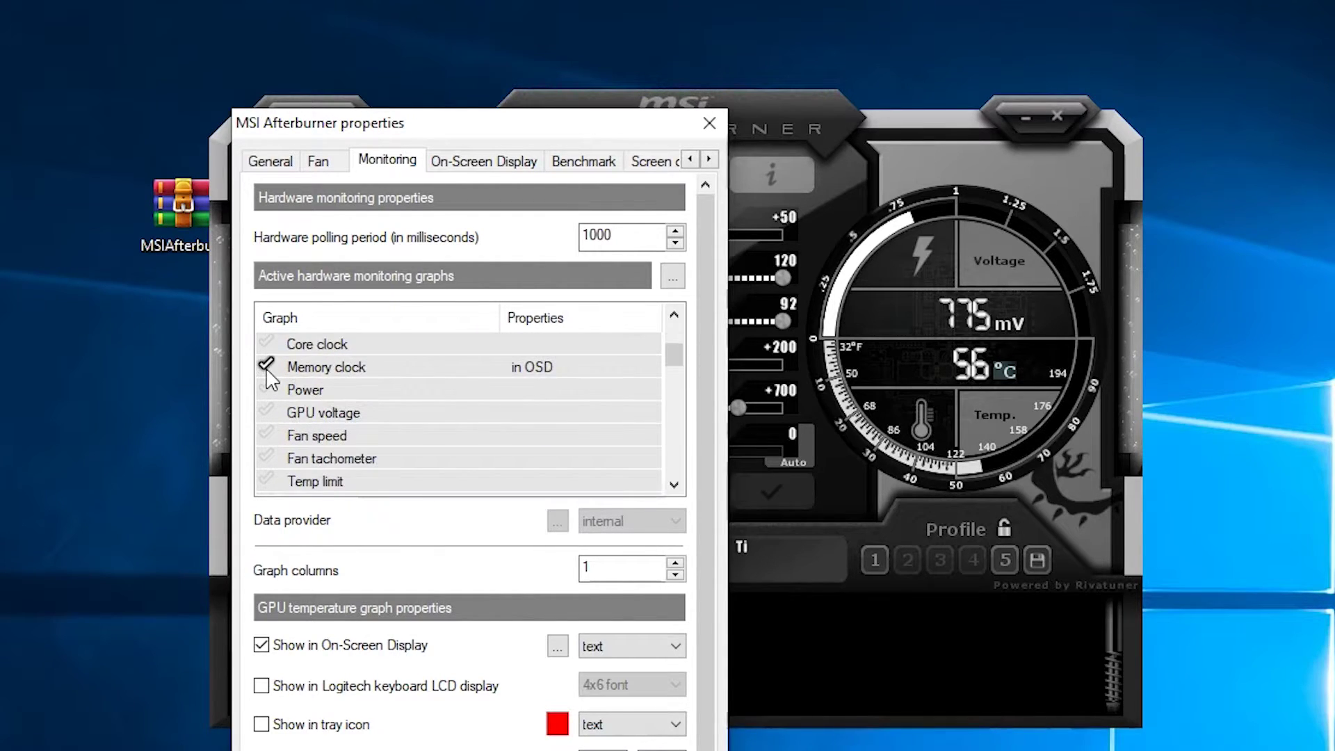
scroll(272, 431, down, 1)
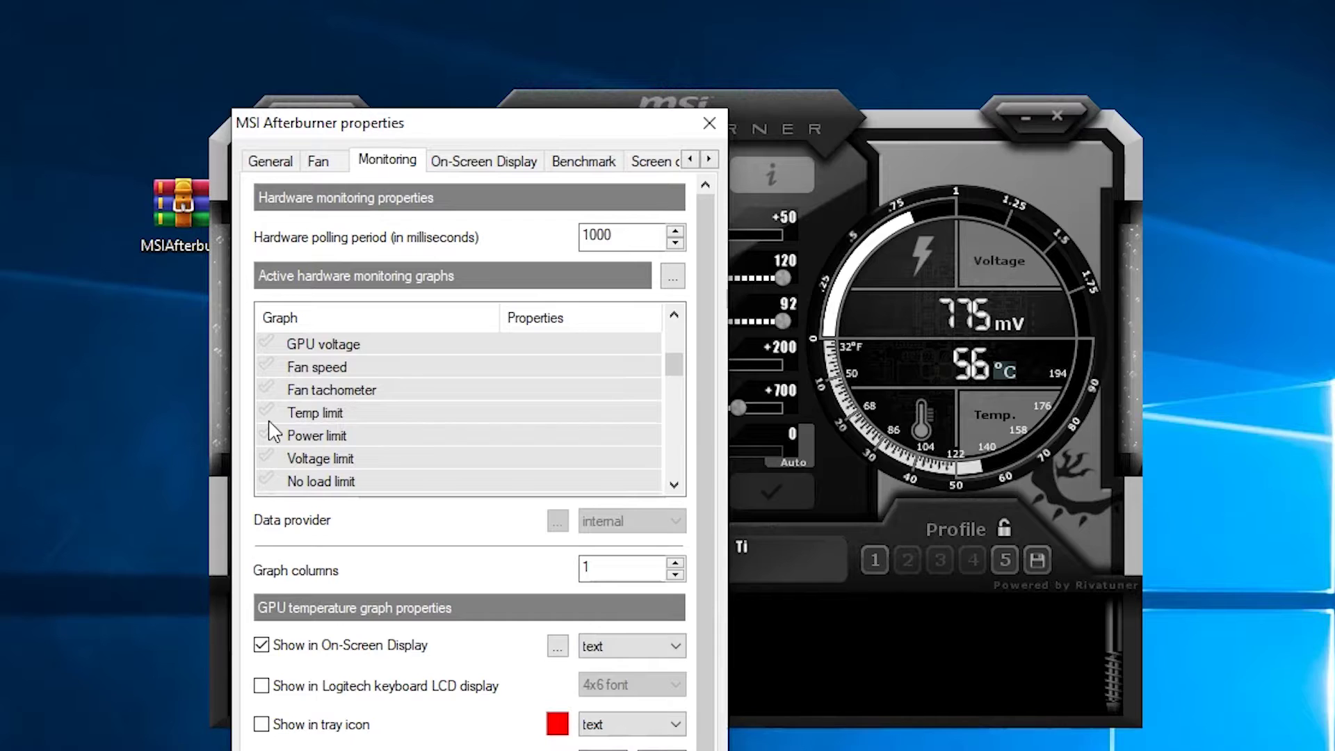
scroll(273, 431, down, 6)
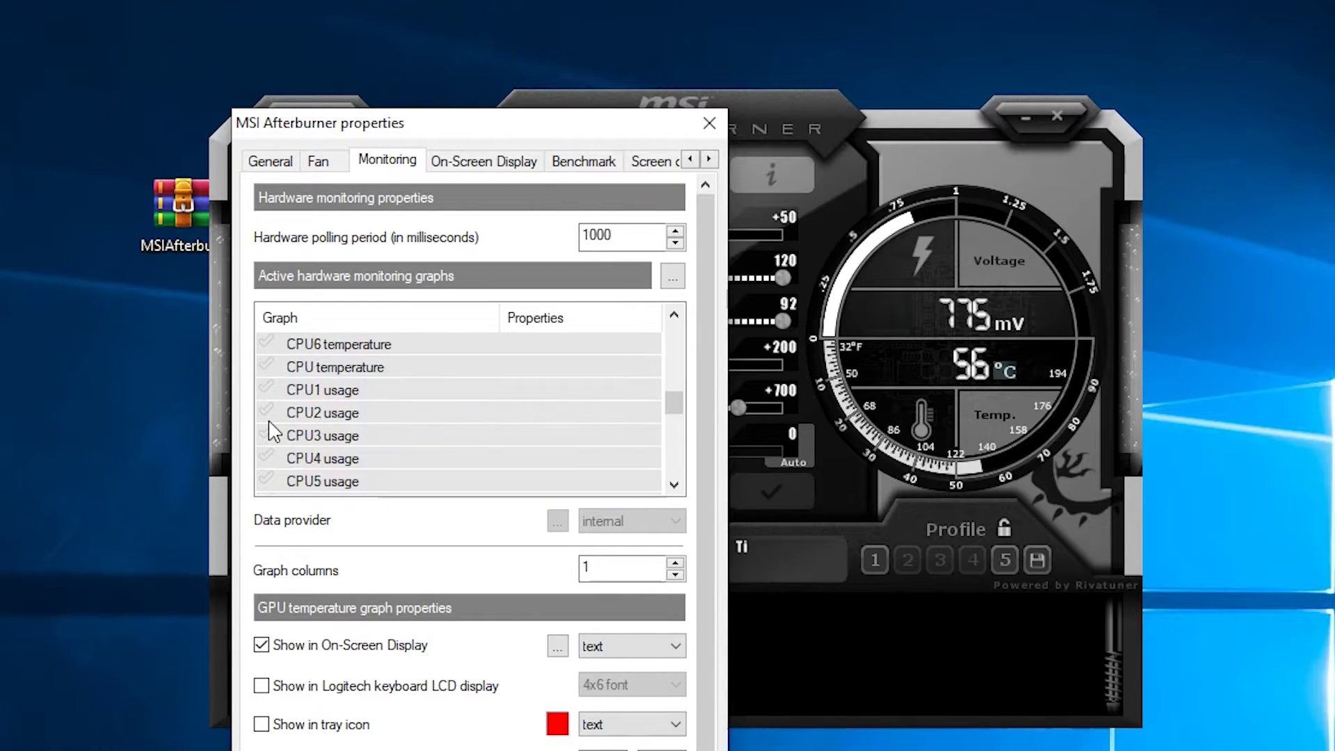
scroll(272, 431, up, 2)
- Enable per-core CPU usage, total CPU usage and Framerate graphs, apply, and minimize Afterburner
click(266, 389)
click(266, 412)
click(266, 458)
click(266, 481)
scroll(268, 473, down, 1)
click(267, 458)
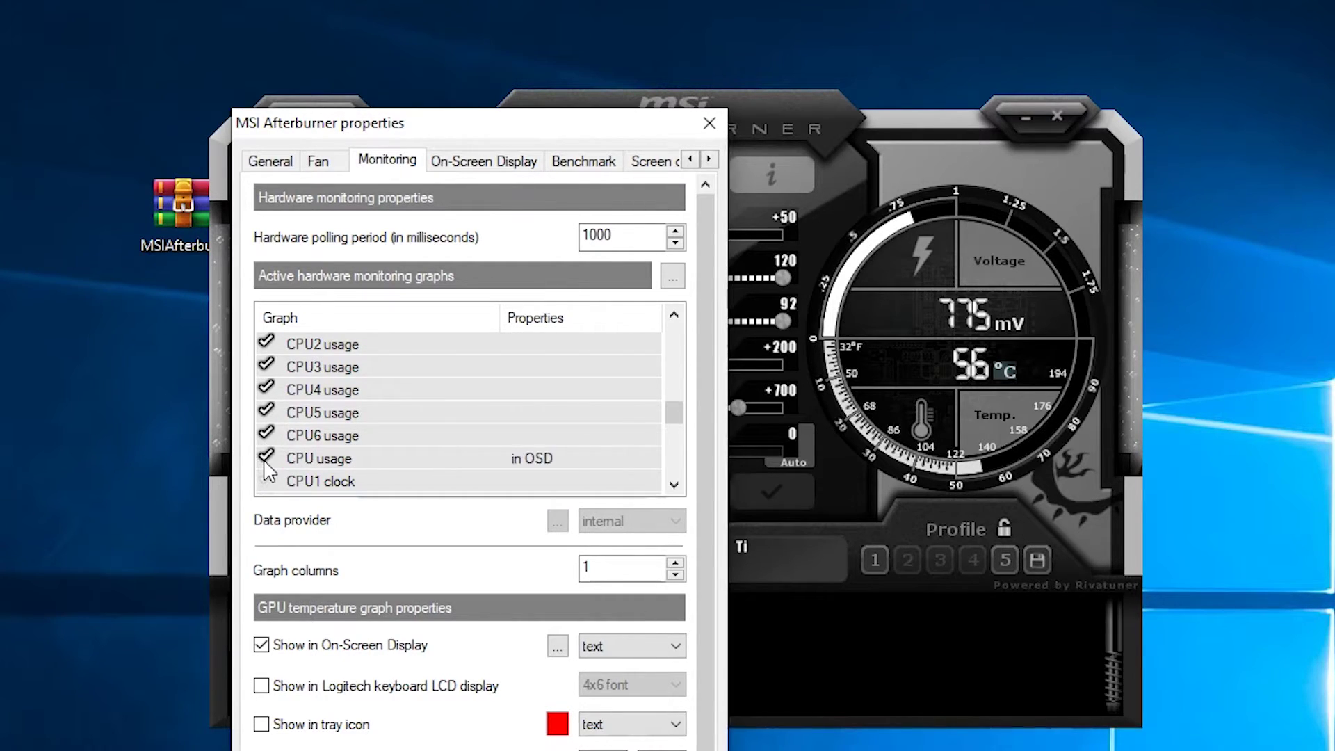
scroll(392, 453, down, 4)
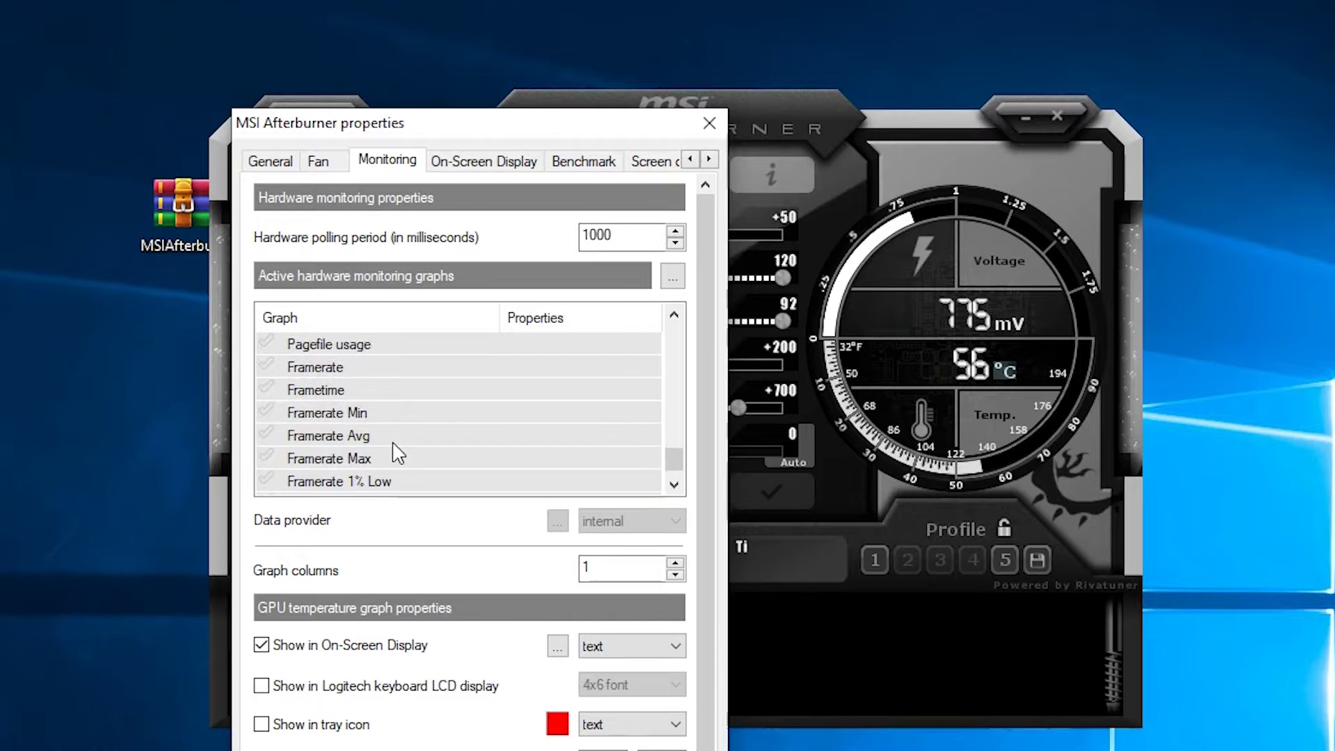
click(267, 364)
scroll(271, 400, down, 1)
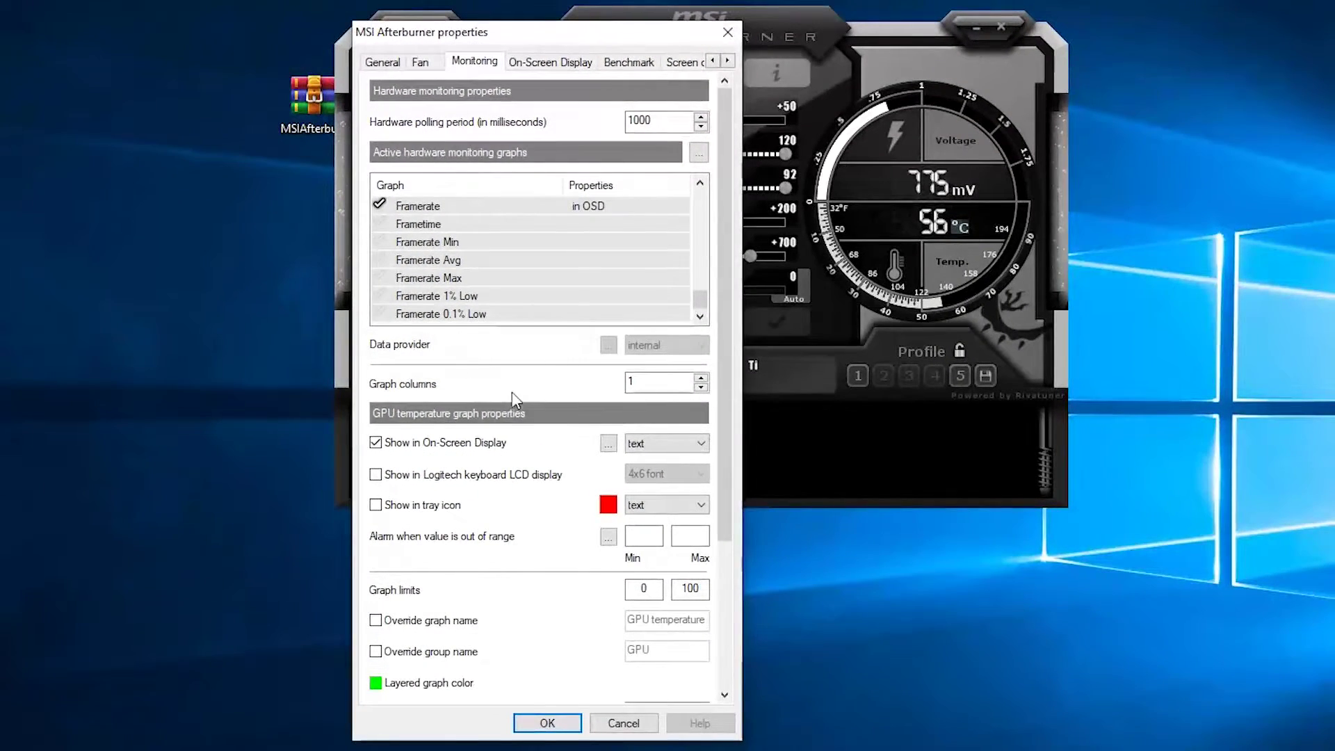
click(575, 724)
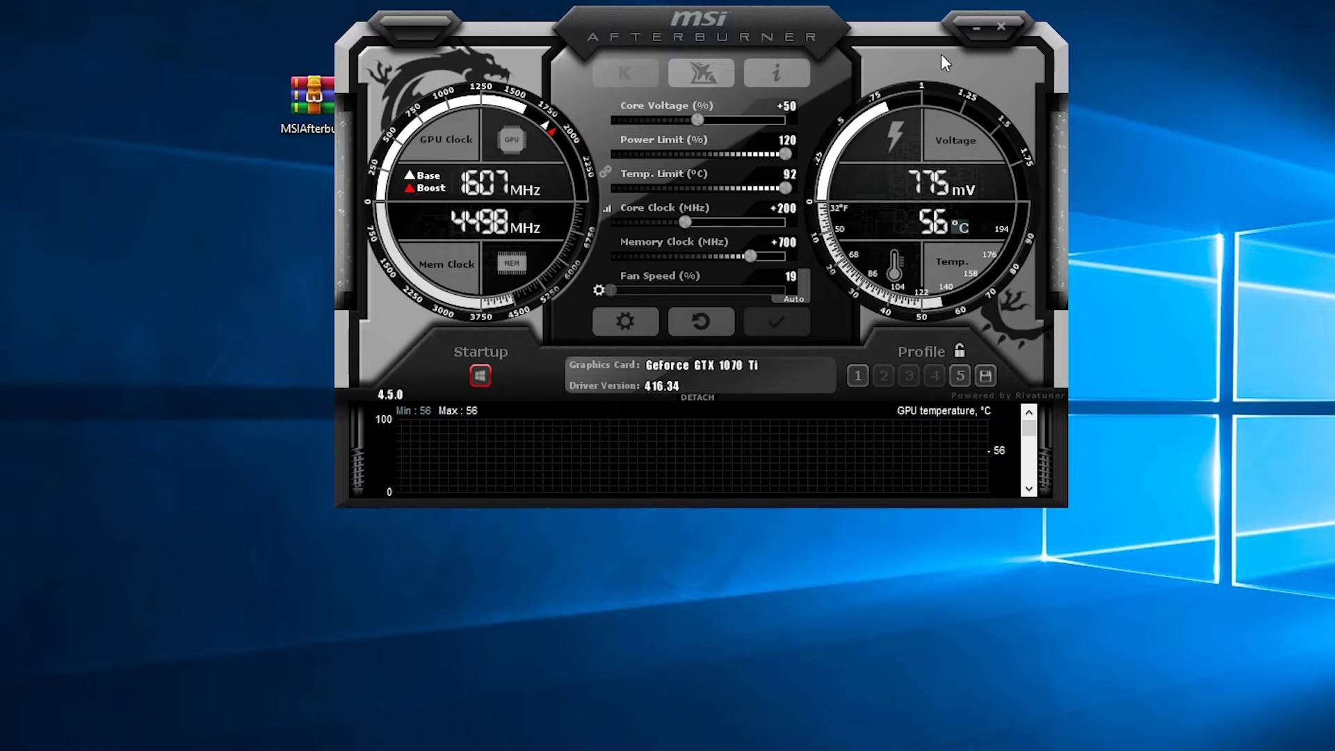
click(968, 28)
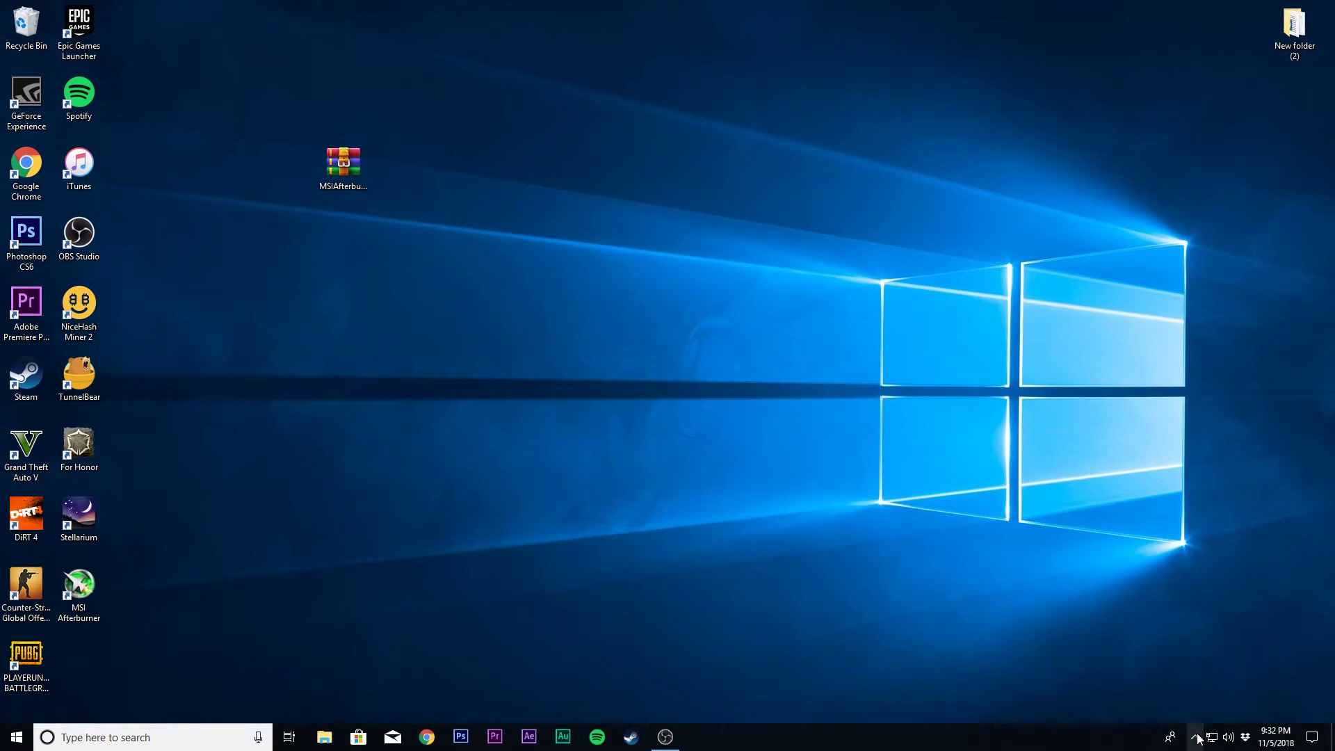
- Open RivaTuner Statistics Server from the tray and raise the On-Screen Display zoom
click(1195, 738)
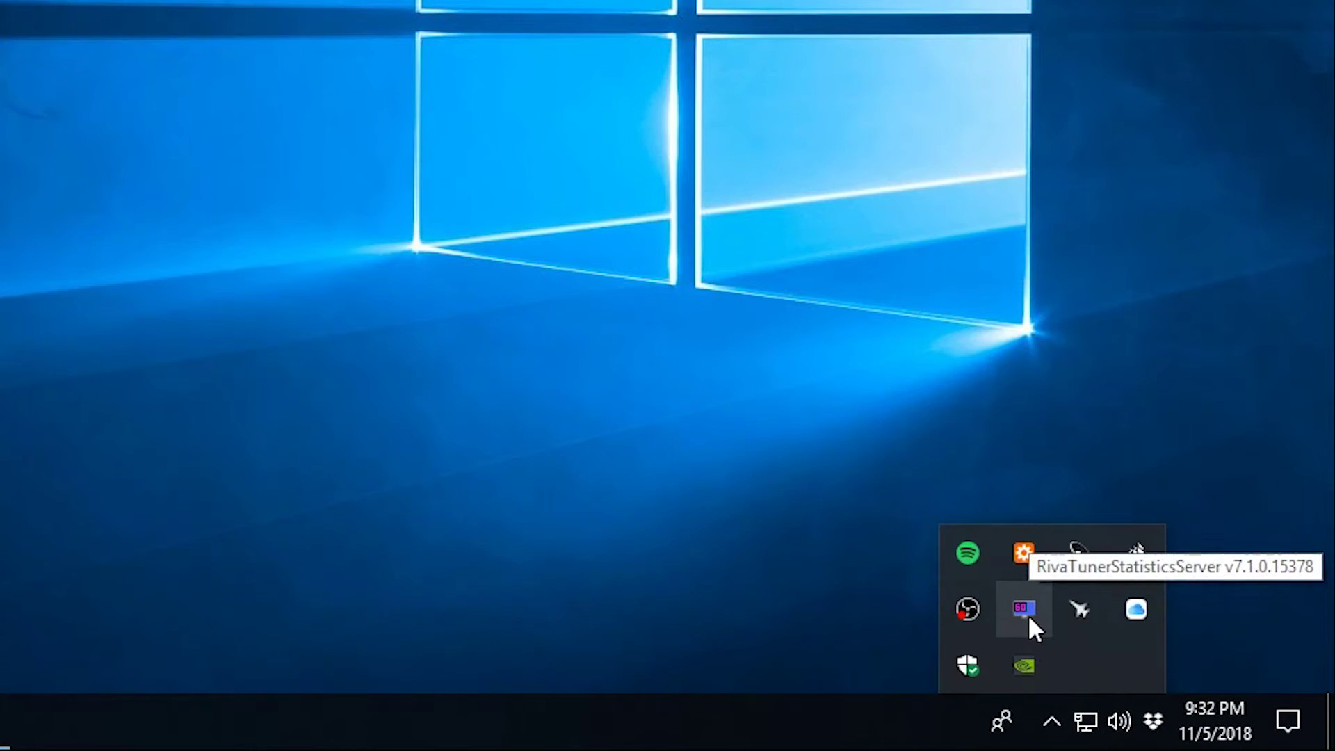
click(1028, 615)
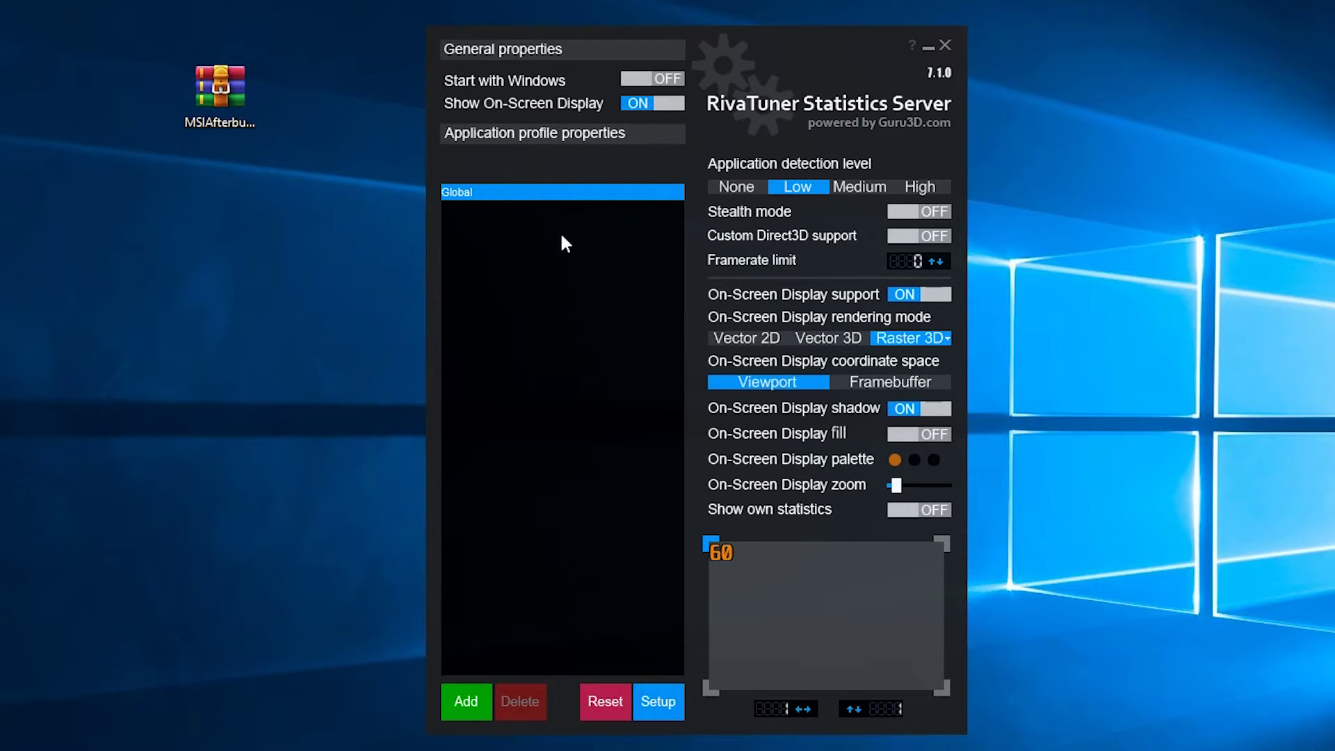
click(894, 459)
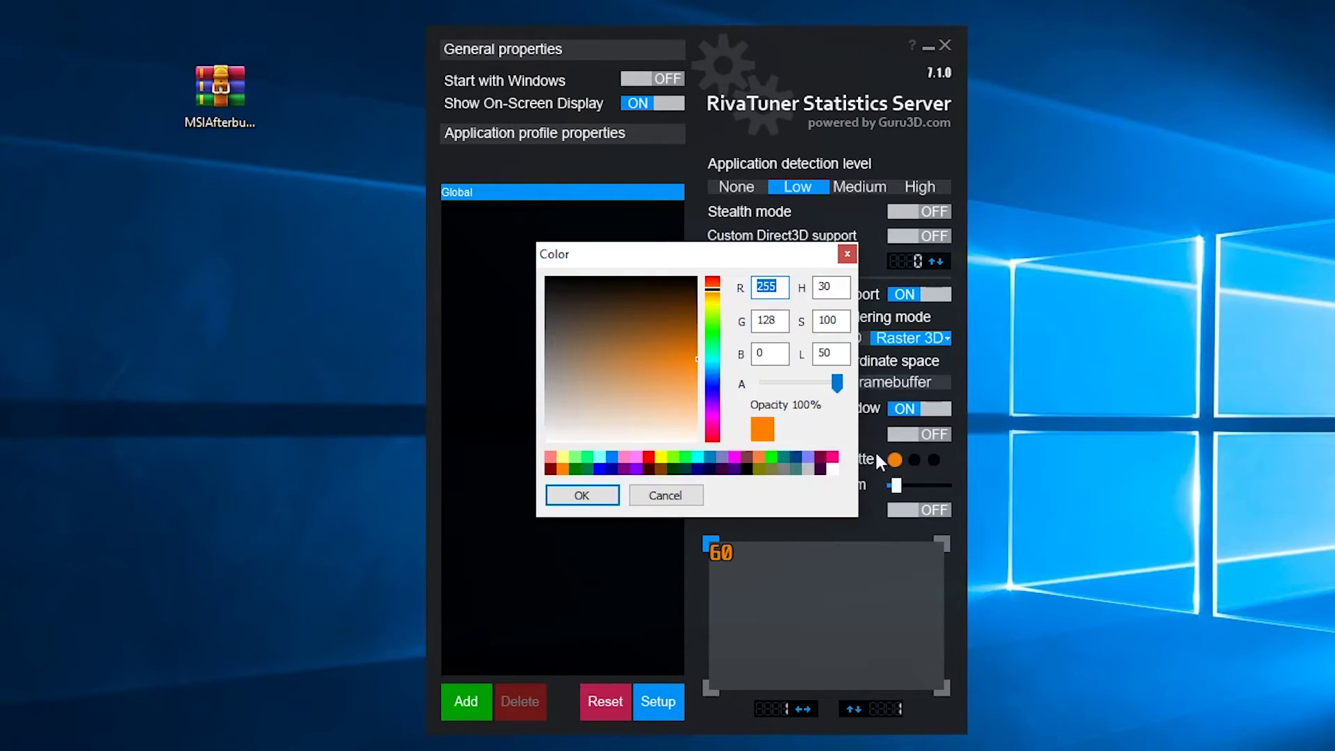
click(846, 253)
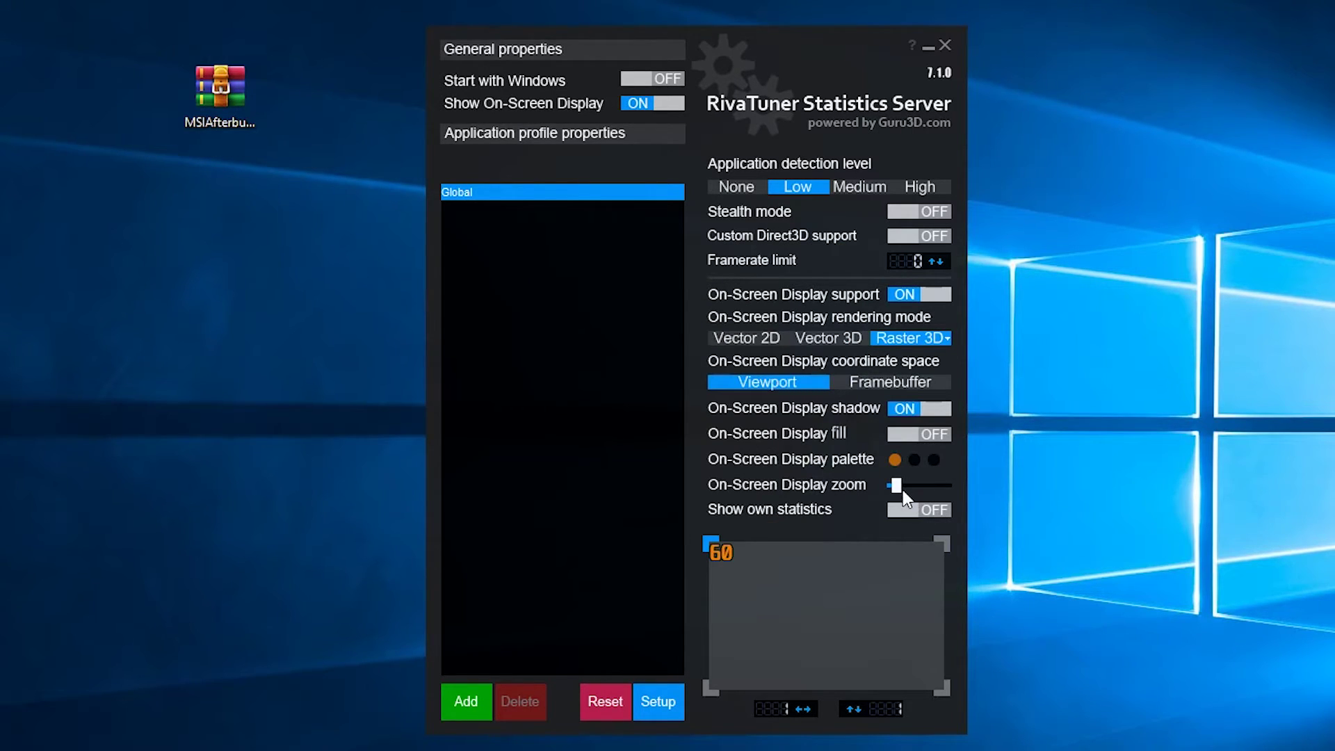
drag(903, 487, 928, 495)
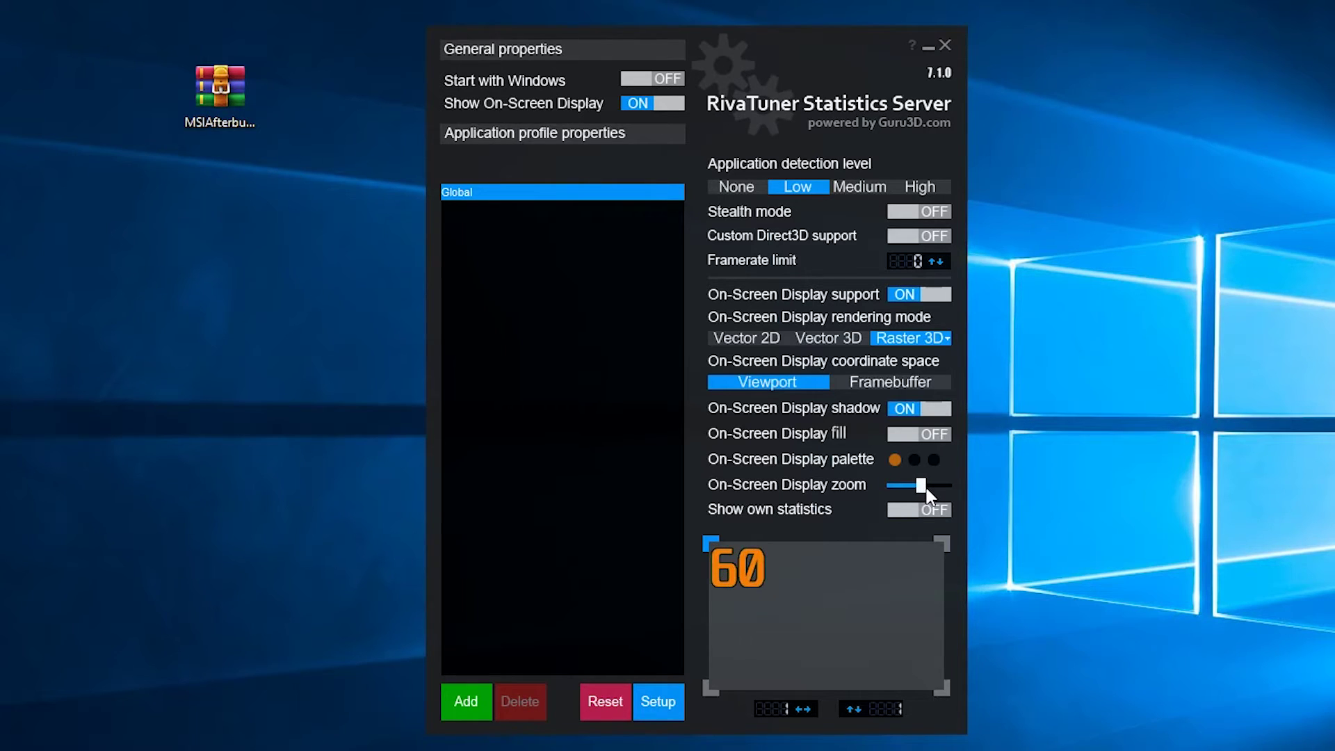